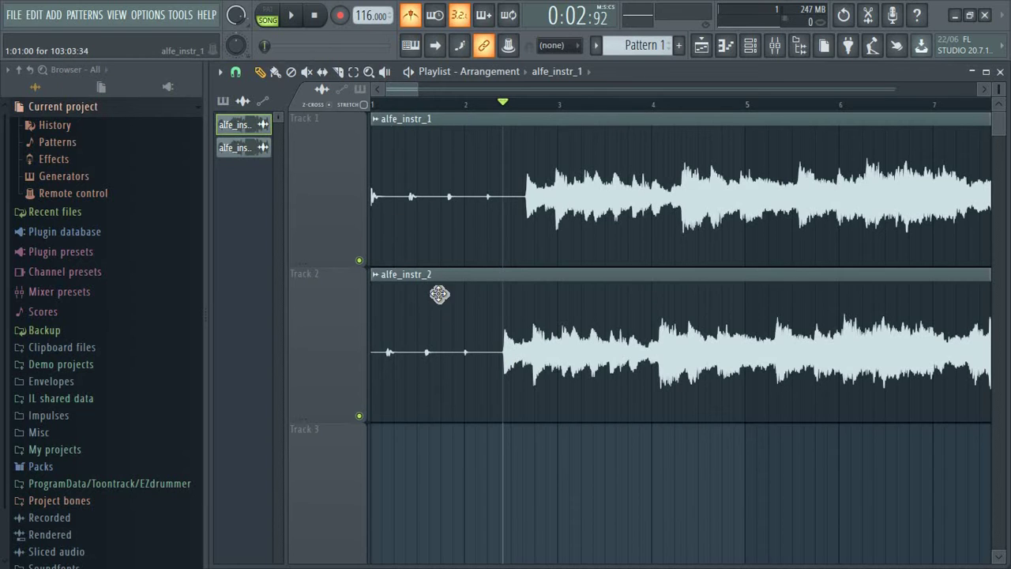
Step: Remove the alfe_instr_1 clip from Track 1 of the playlist and move the alfe_instr_2 clip up onto Track 1
right_click(538, 166)
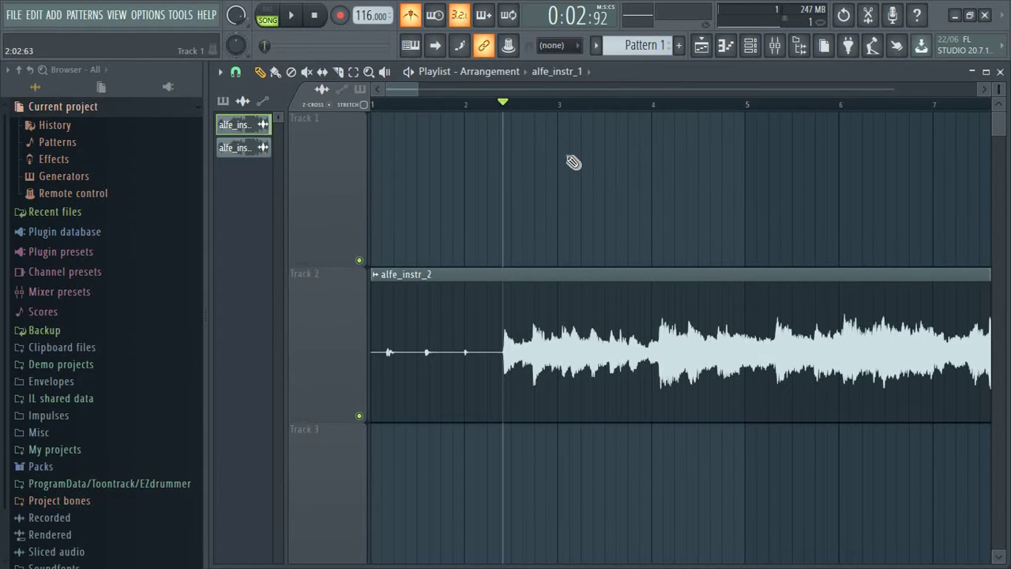
left_click_drag(474, 299, 443, 194)
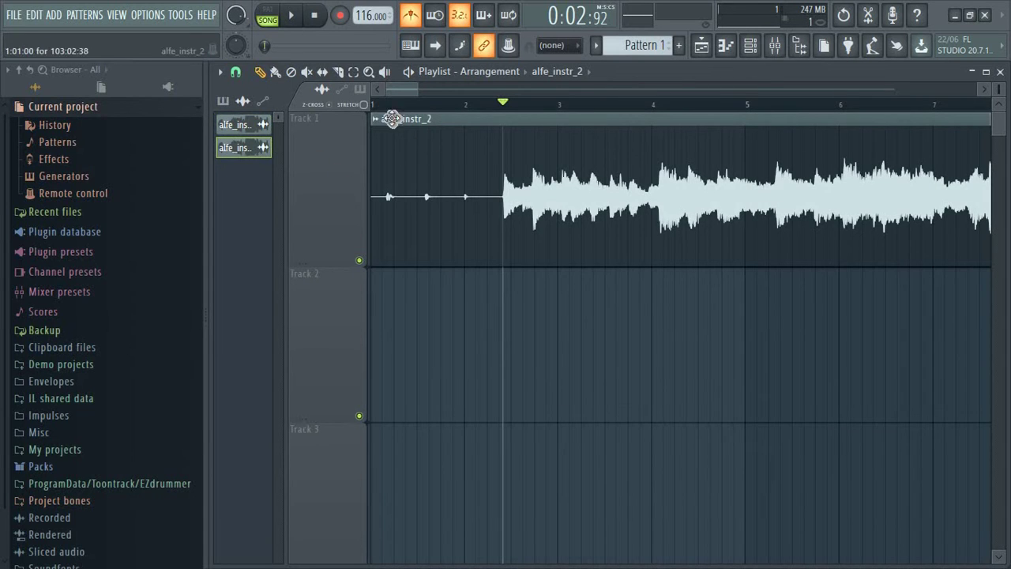
Step: Check the channel rack and the playlist's clip picker for the remaining alfe_instr_1 audio clip
left_click(750, 45)
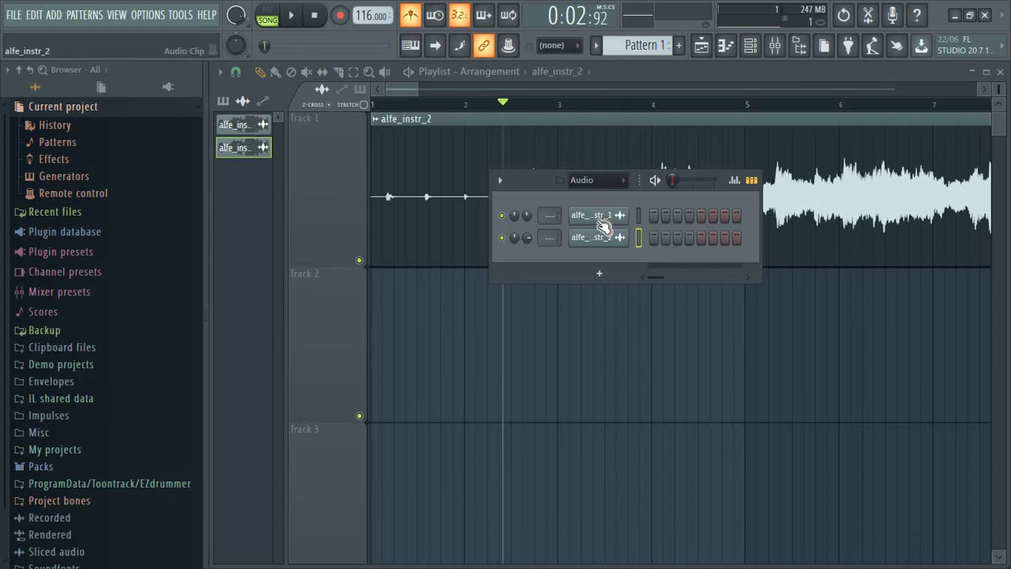
left_click(315, 16)
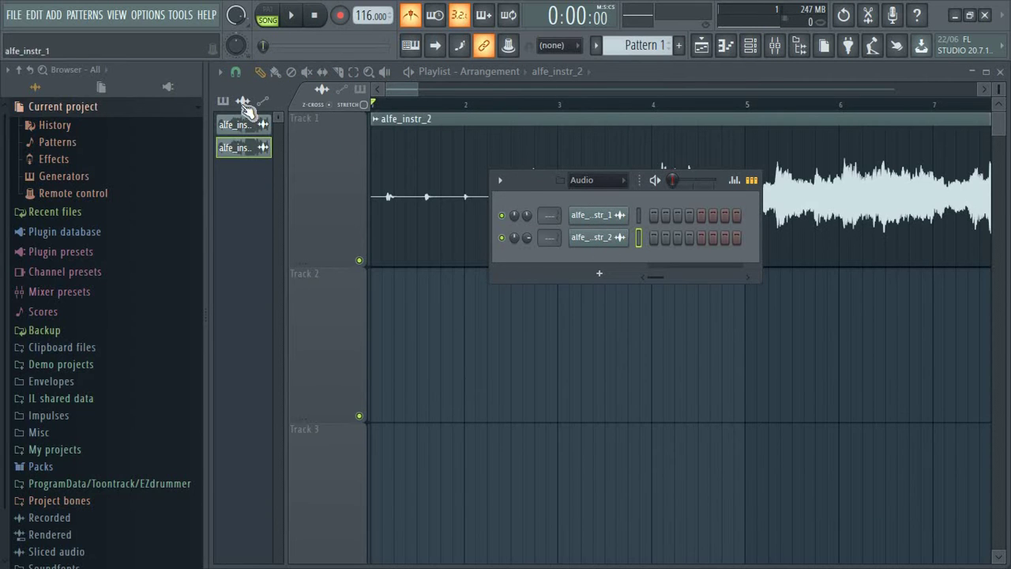
left_click(253, 181)
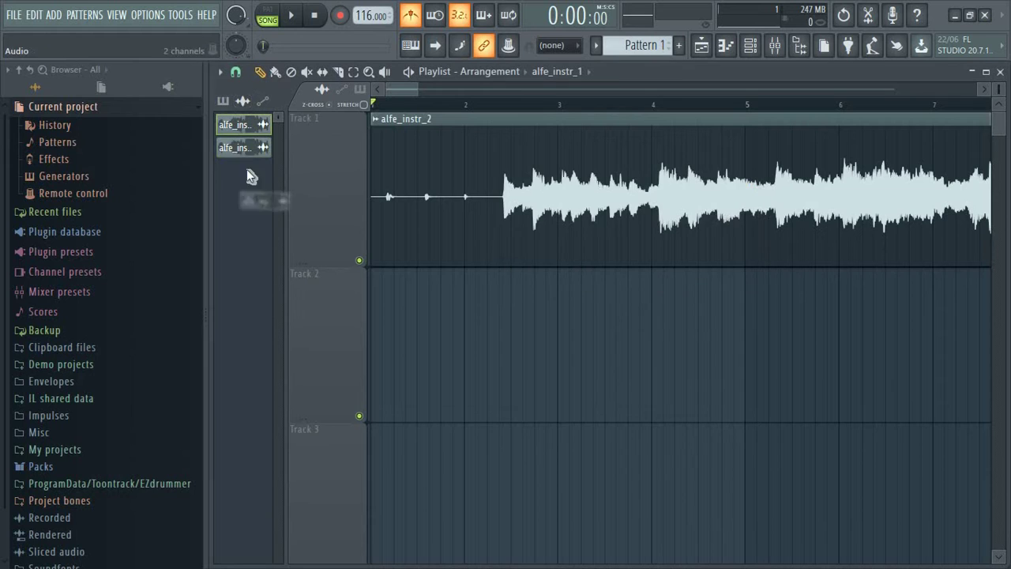
left_click(237, 125)
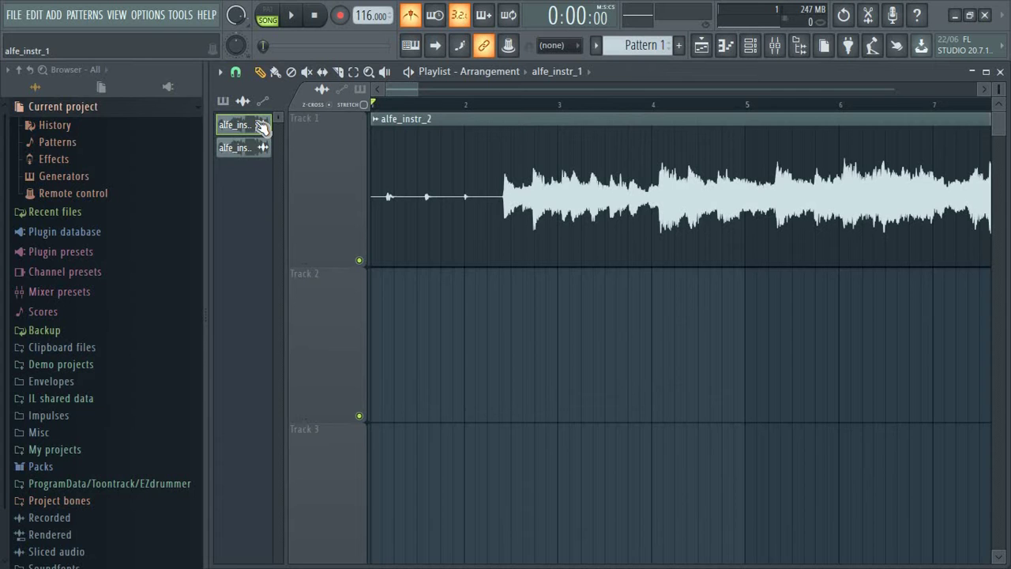
left_click(261, 124)
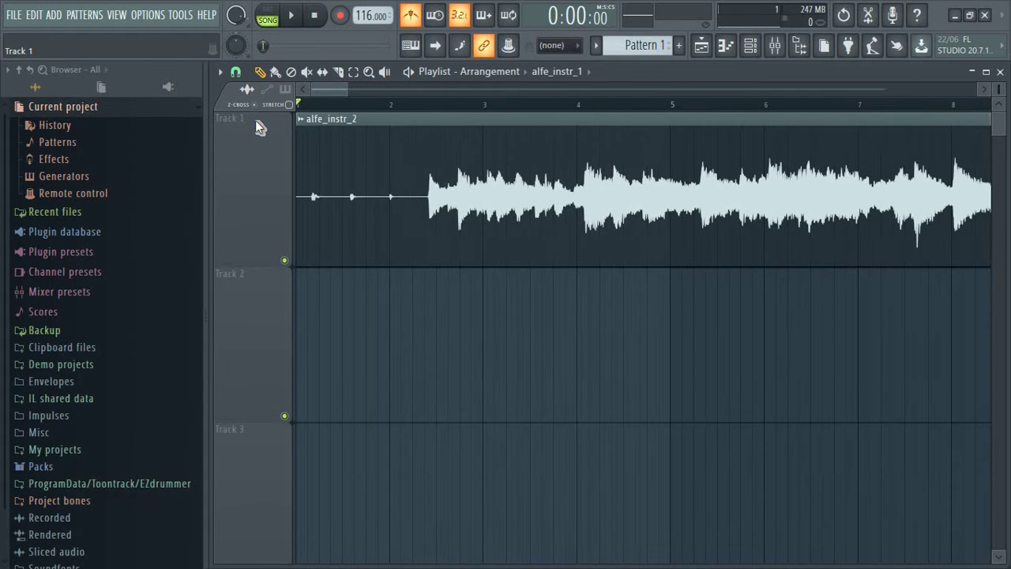
key("alt+p")
key("alt+p")
left_click(263, 128)
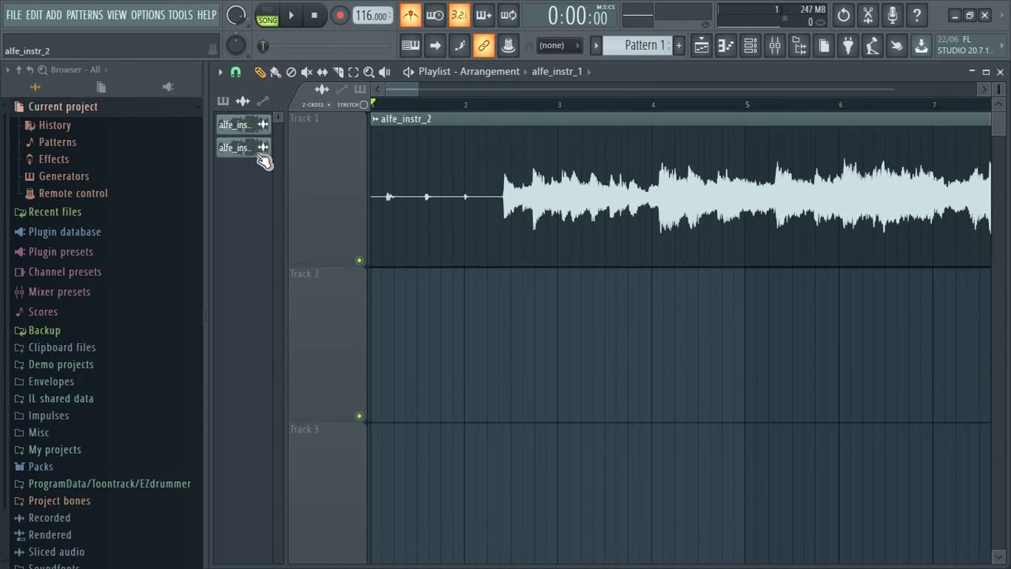
Step: Select the unused audio clips in the picker and delete the alfe_instr_1 channel from the project
left_click(243, 104)
left_click(243, 104)
left_click(244, 104)
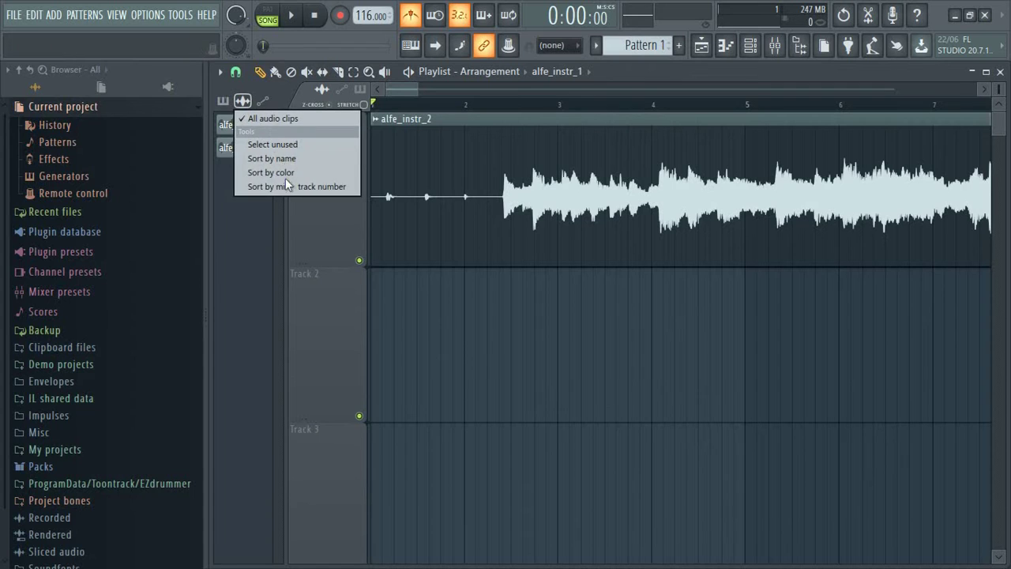
left_click(282, 145)
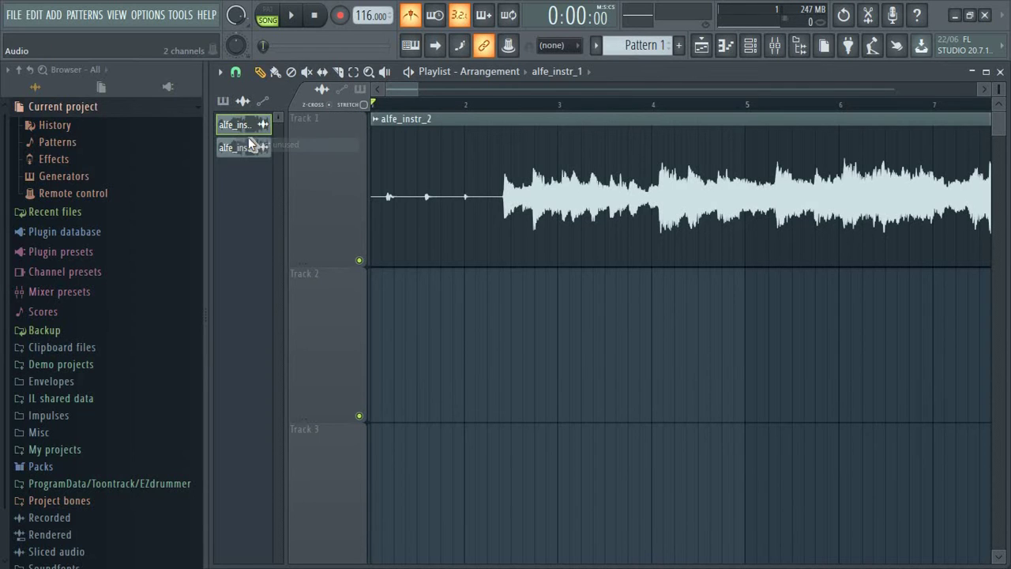
right_click(254, 127)
left_click(285, 293)
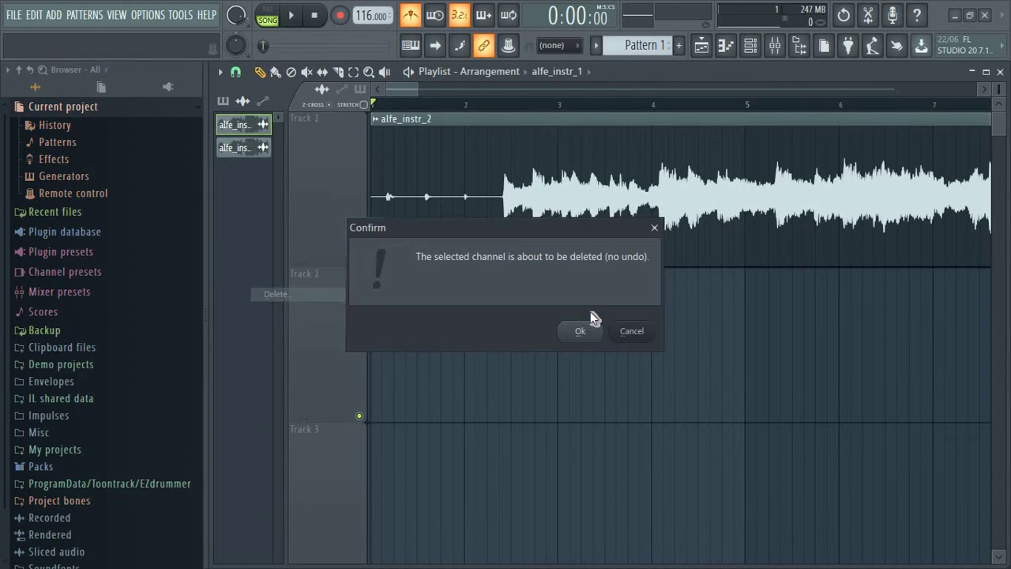
left_click(587, 332)
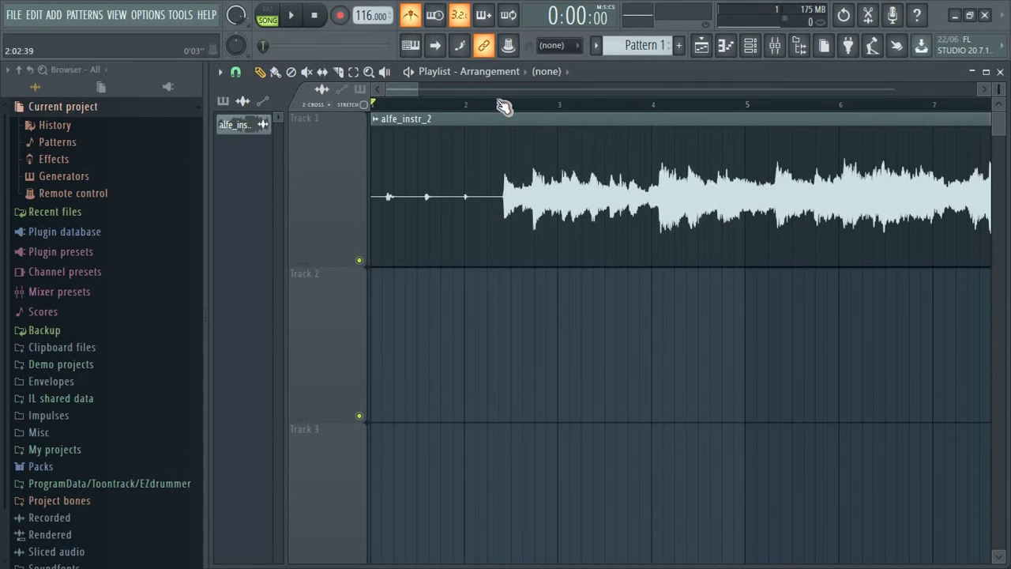
Step: Slice the alfe_instr_2 clip on Track 1 at about bar 2.4, bar 4 and bar 5.8
left_click_drag(498, 105, 466, 105)
left_click(338, 71)
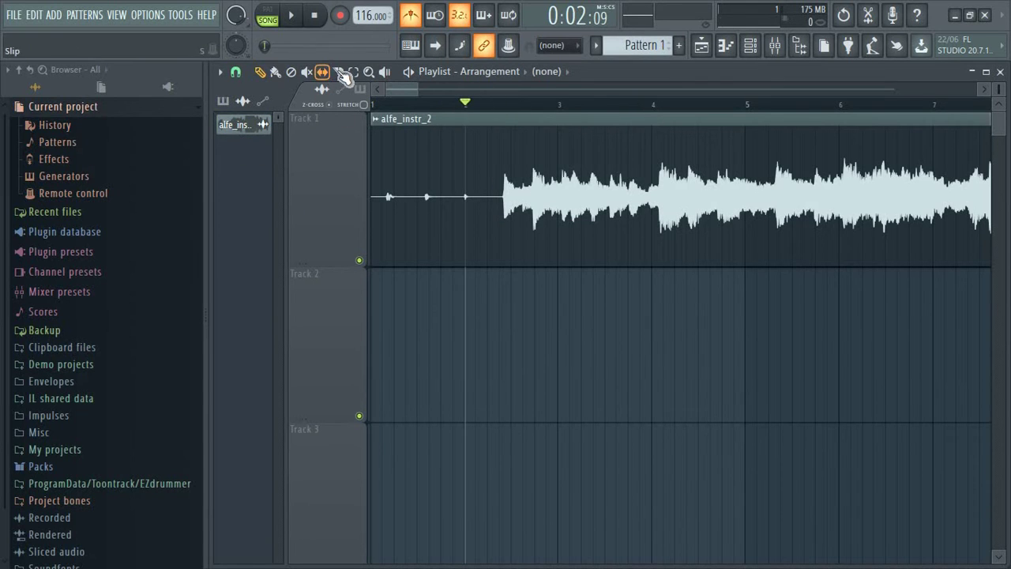
left_click(504, 211)
left_click(656, 233)
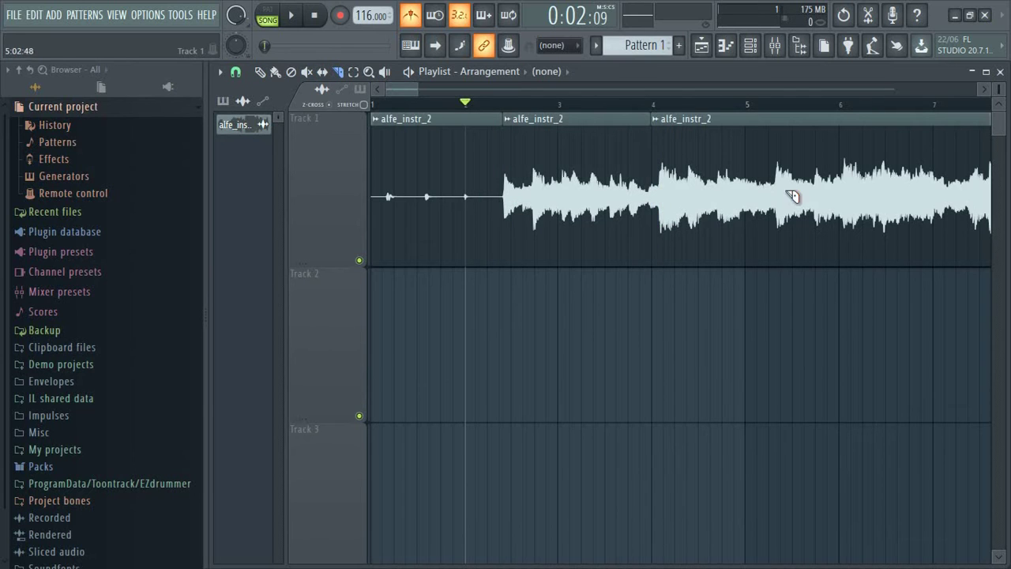
left_click_drag(829, 248, 475, 206)
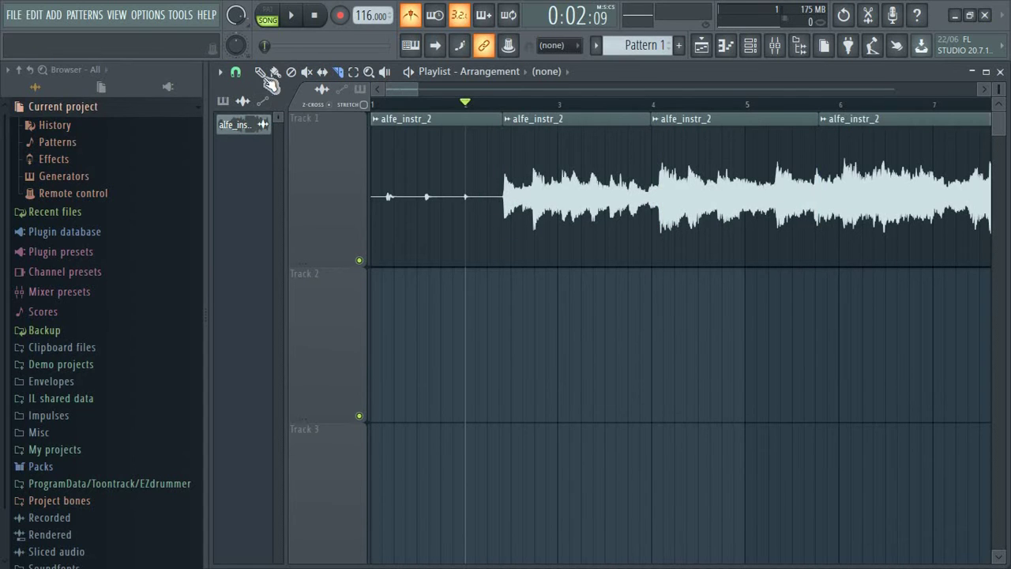
Step: Move the last three alfe_instr_2 slices later along Track 1 so that gaps separate all four pieces
left_click(260, 71)
left_click_drag(600, 198, 632, 198)
left_click_drag(708, 199, 762, 199)
left_click_drag(845, 199, 917, 198)
left_click_drag(623, 187, 606, 212)
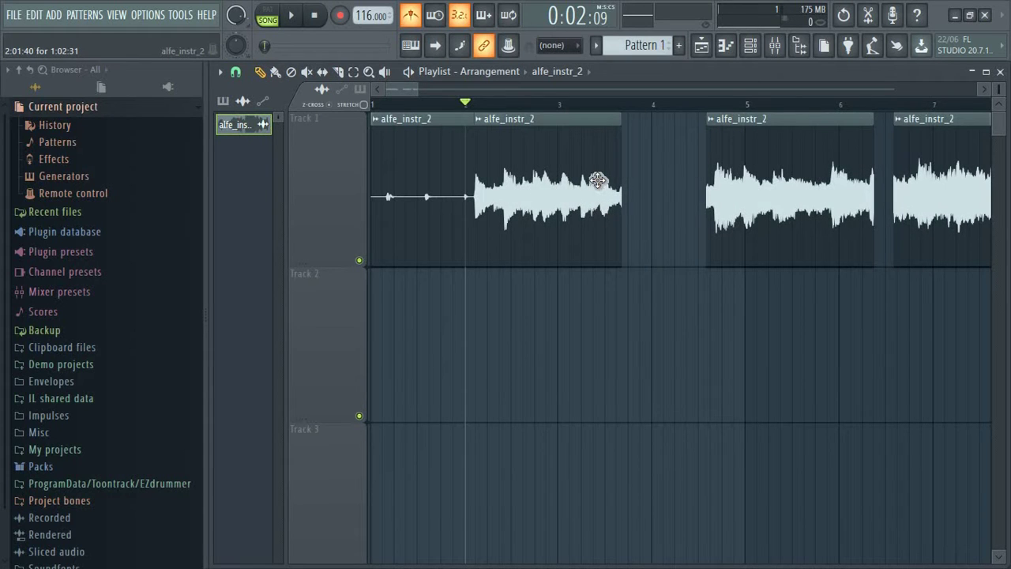
double_click(597, 180)
left_click(700, 217)
double_click(588, 151)
left_click_drag(587, 151, 633, 174)
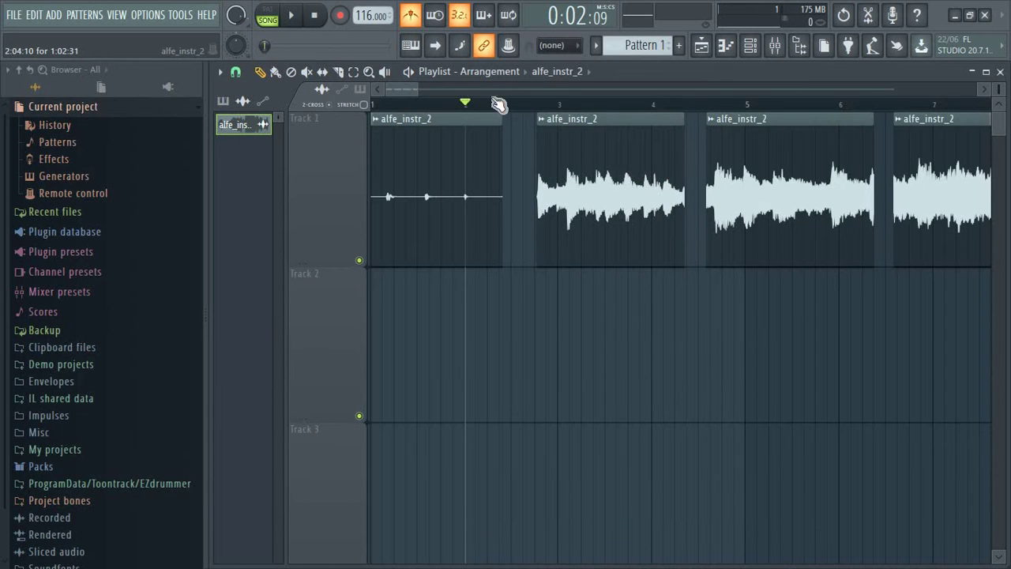
Step: Place the playhead just before the second alfe_instr_2 slice and play it back briefly
scroll(600, 158, "up", 2)
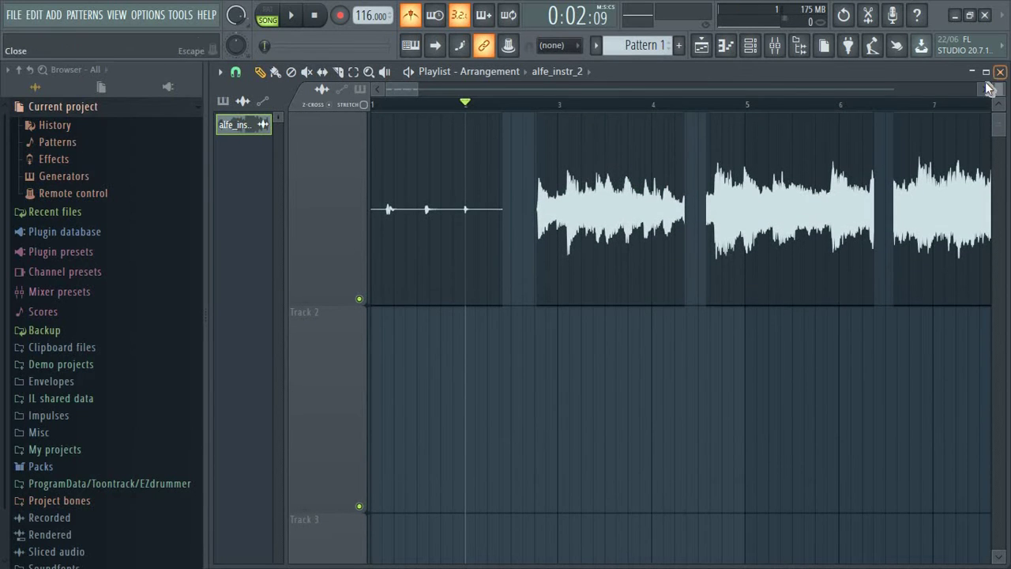
mouse_move(399, 90)
left_mouse_down()
mouse_move(388, 90)
mouse_move(405, 90)
left_mouse_up()
scroll(449, 129, "up", 1)
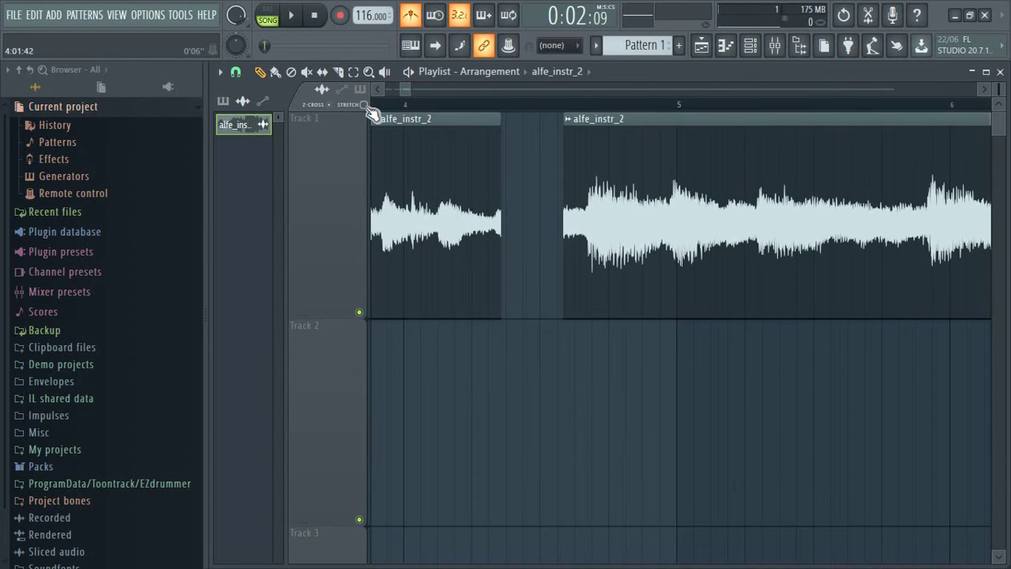
scroll(334, 122, "left", 2)
left_click_drag(414, 131, 465, 149)
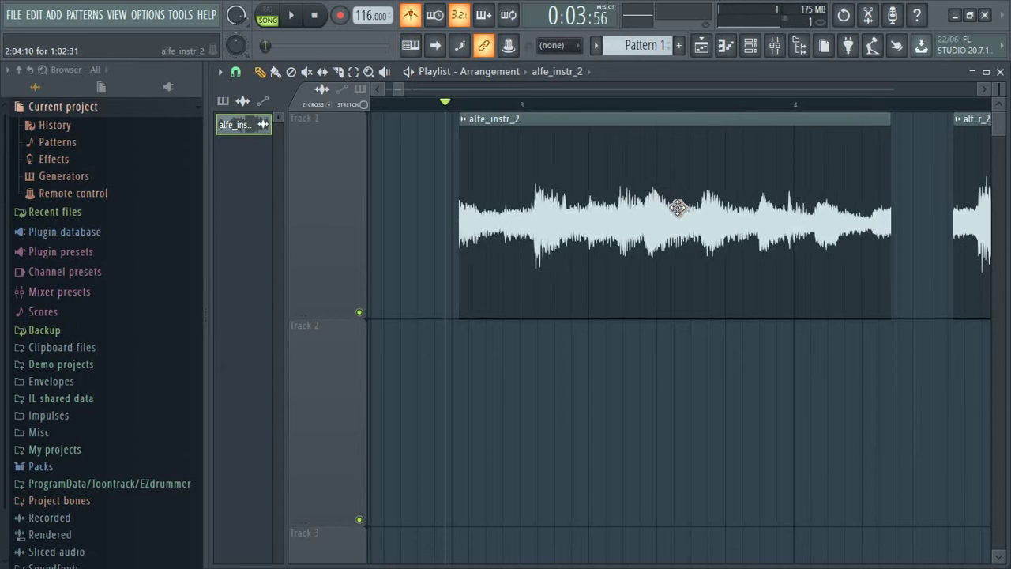
key("space")
key("space")
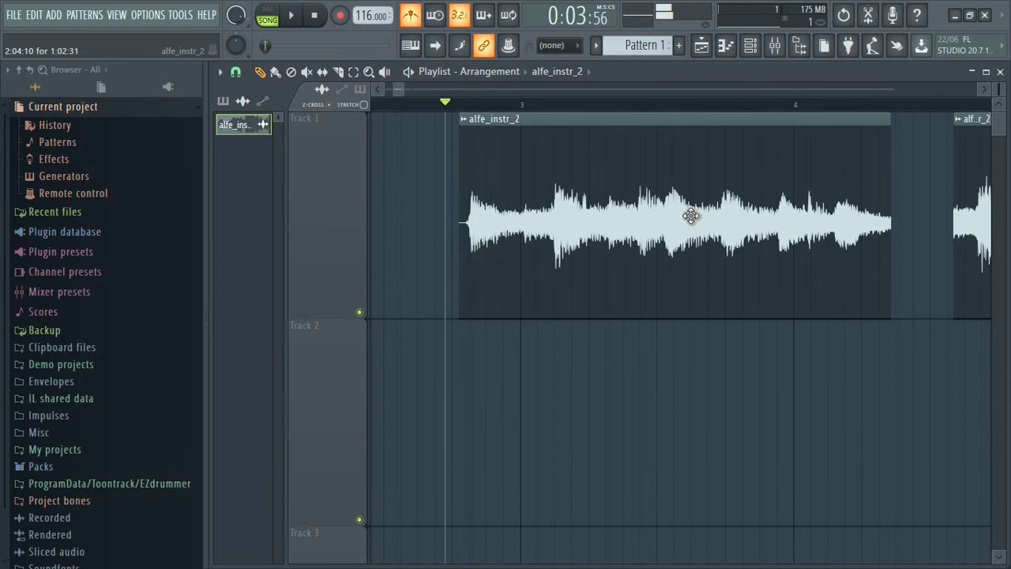
Step: Slip the audio back and forth inside the second alfe_instr_2 slice while keeping the slice's start and end in place
left_click_drag(691, 216, 668, 207)
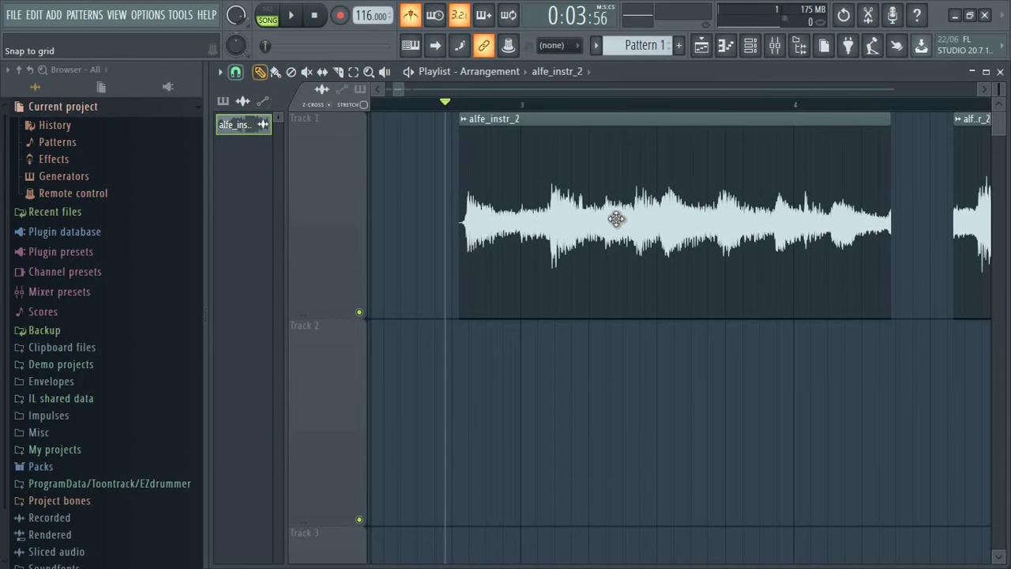
scroll(614, 195, "up", 3)
scroll(614, 194, "down", 8)
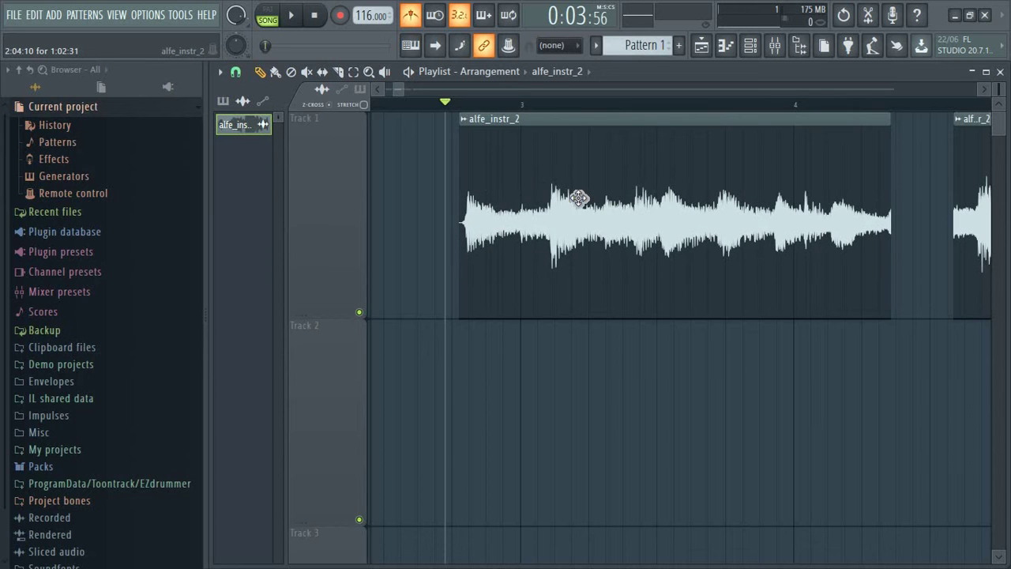
scroll(604, 220, "up", 2)
scroll(591, 235, "down", 5)
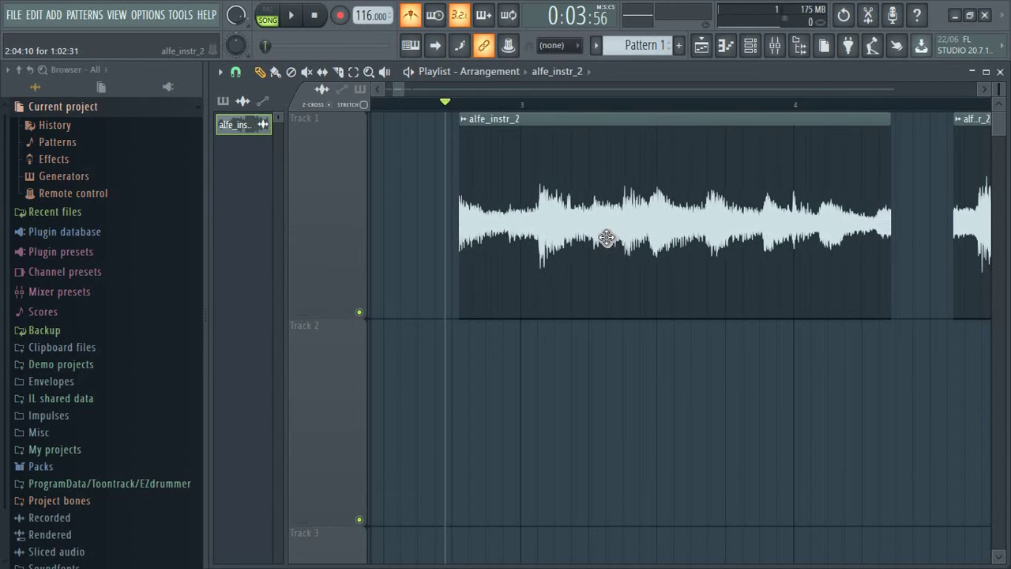
scroll(576, 236, "up", 2)
scroll(582, 230, "up", 2)
scroll(592, 243, "down", 2)
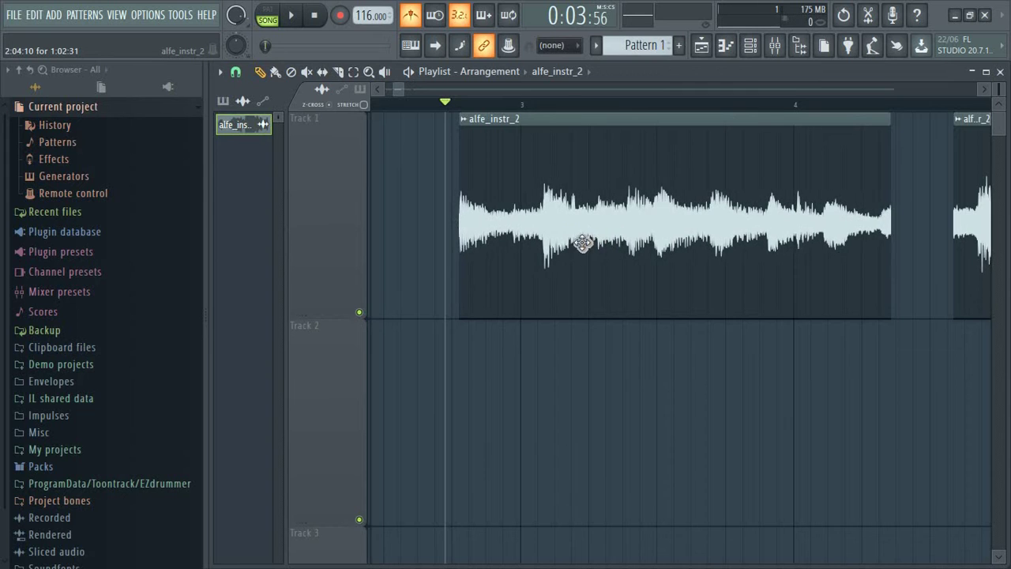
scroll(583, 237, "up", 2)
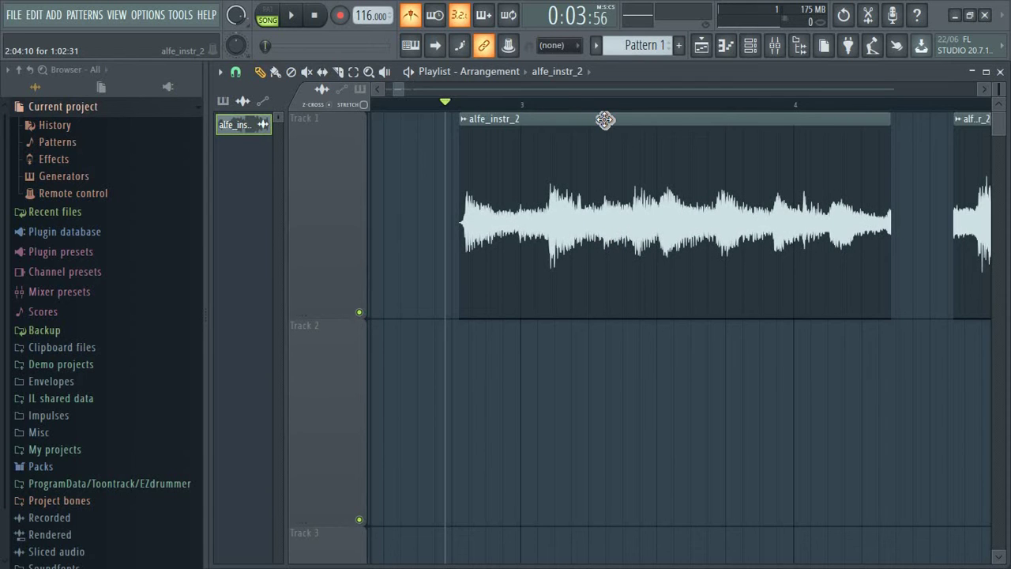
scroll(604, 119, "down", 2)
scroll(605, 120, "up", 3)
scroll(605, 119, "down", 2)
scroll(605, 120, "up", 1)
scroll(638, 196, "down", 4)
Step: Play the song from about bar 12 with the mixer maximized and examine the Master and Insert 2 levels
left_click_drag(402, 91, 783, 97)
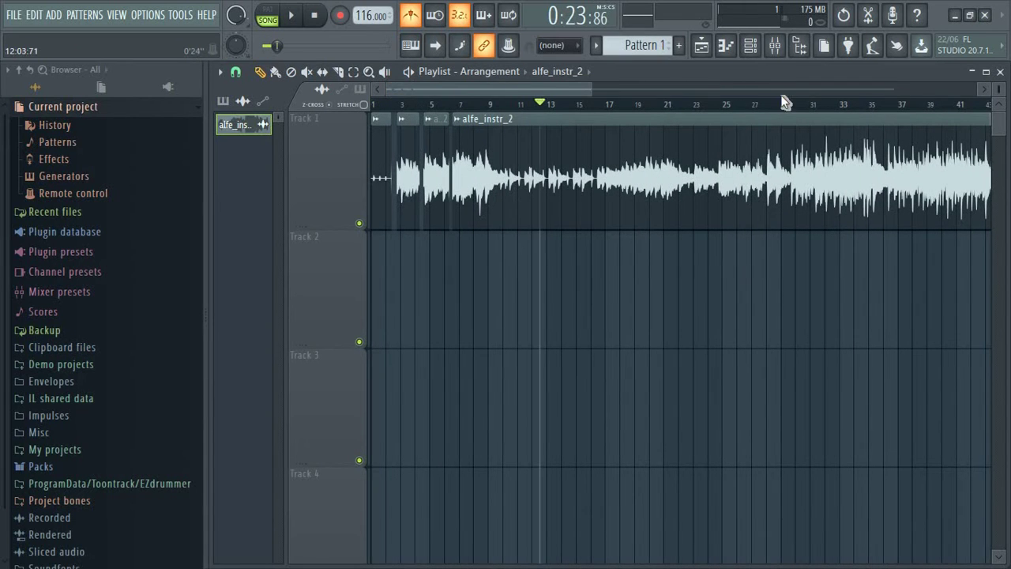
left_click(775, 45)
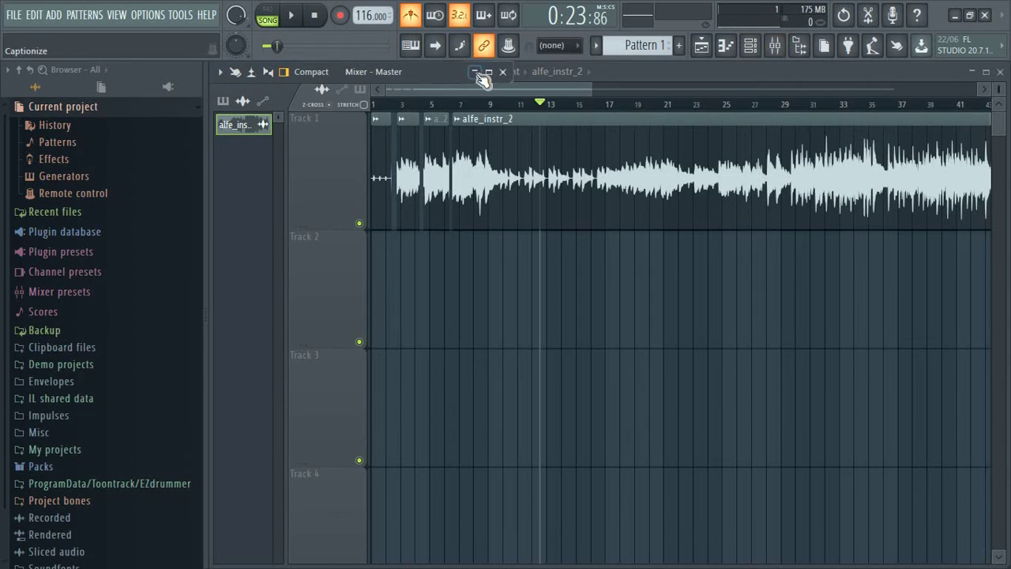
left_click(510, 71)
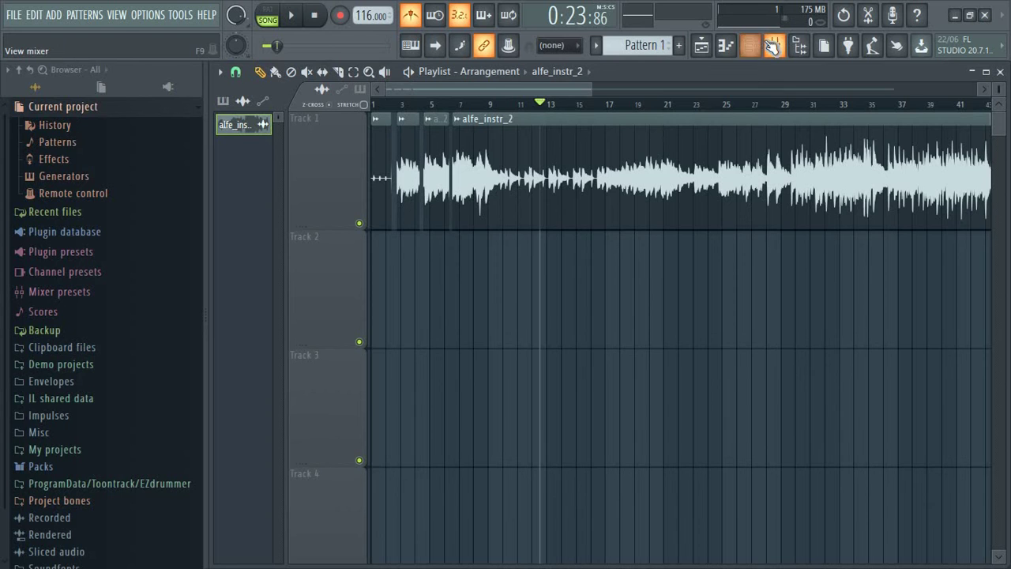
left_click(774, 46)
left_click(488, 72)
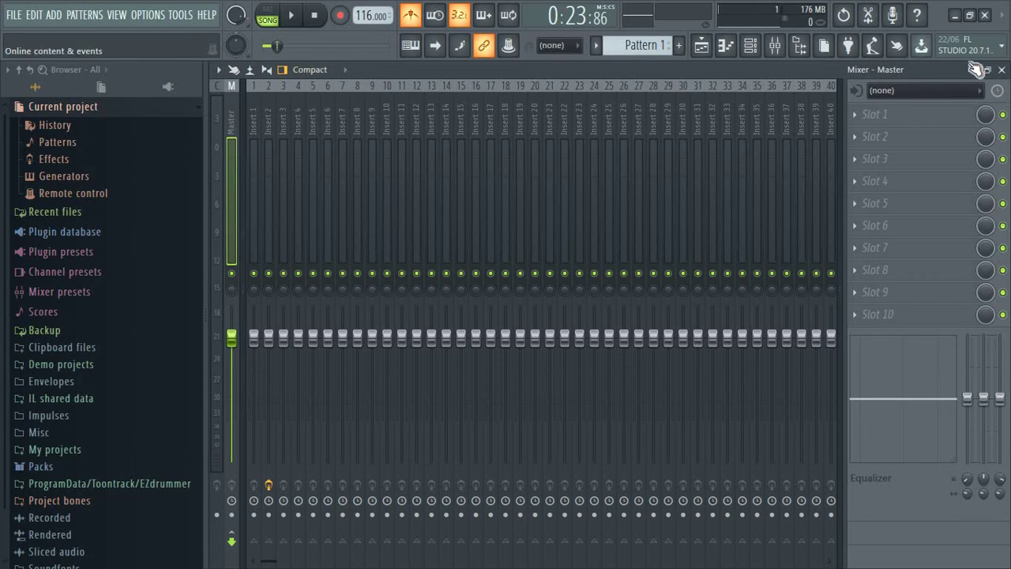
key("space")
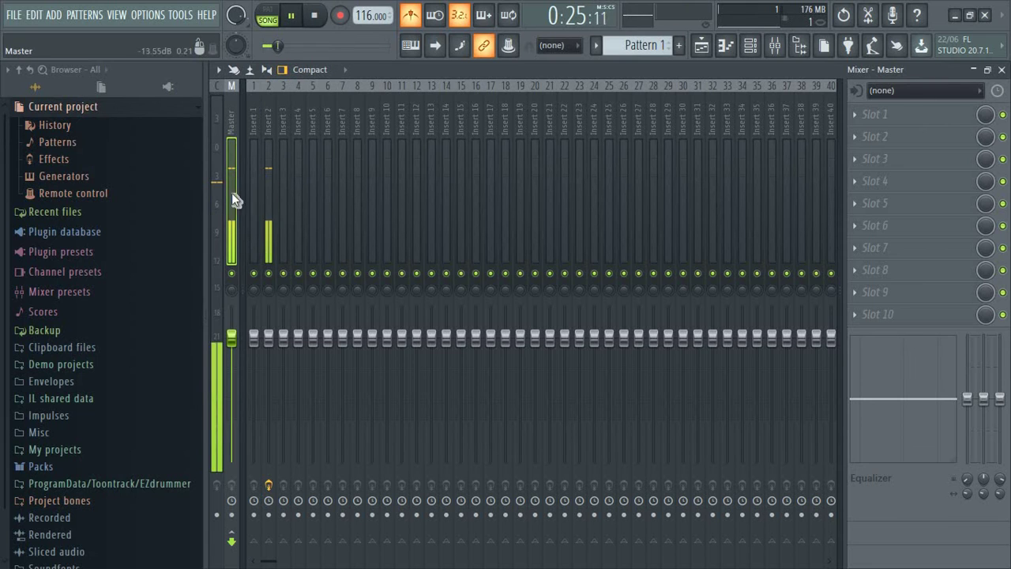
key("space")
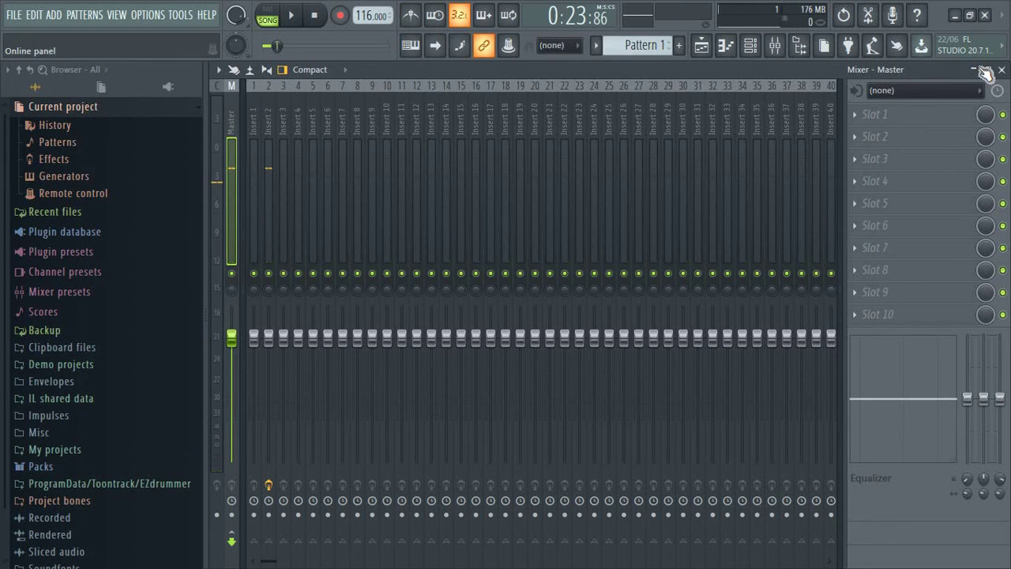
Step: Restore and close the mixer window, reopen it and select the Insert 7 mixer track
left_click(973, 70)
key("space")
key("space")
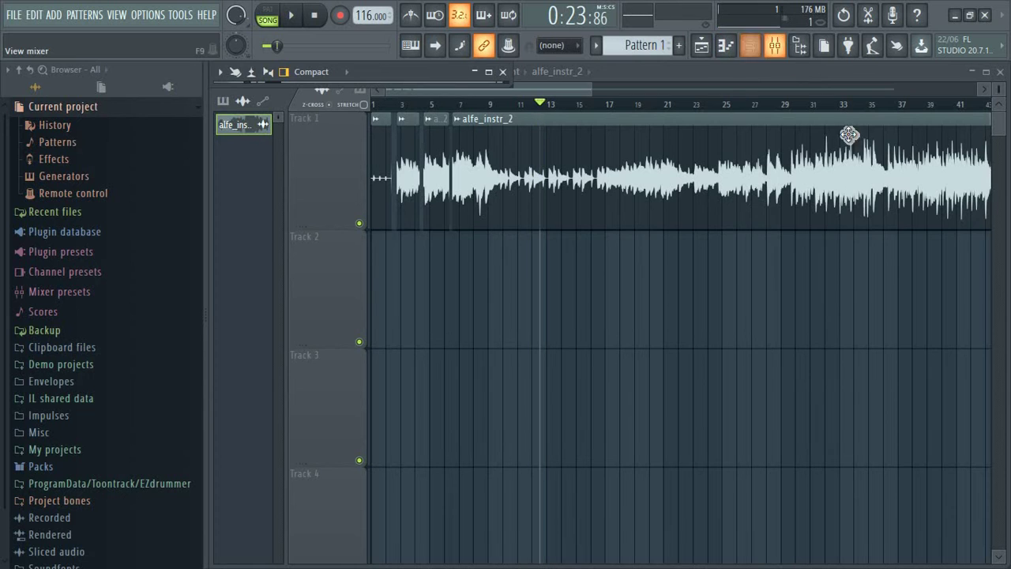
left_click(503, 72)
left_click(775, 49)
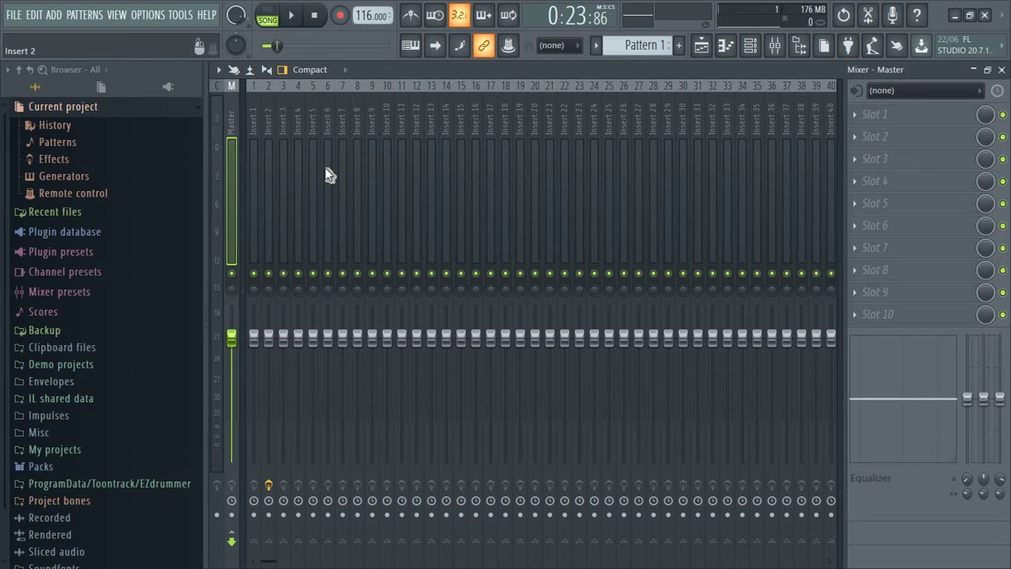
left_click_drag(326, 169, 269, 210)
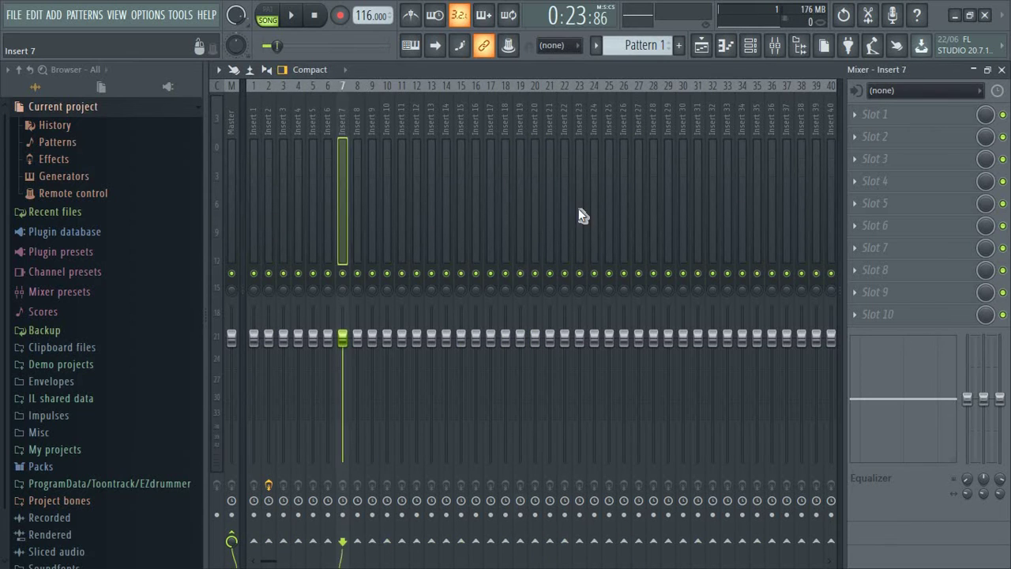
Step: Open the channel rack and cycle the alfe_instr_2 channel's target mixer track through several inserts, ending on Insert 1
left_click(753, 51)
left_click(755, 54)
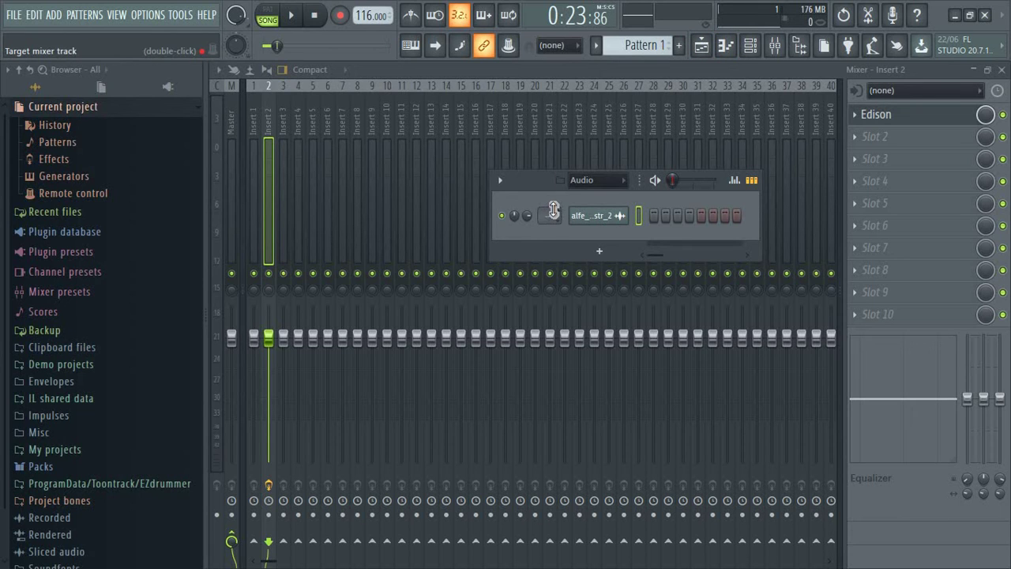
scroll(553, 211, "up", 1)
scroll(553, 212, "down", 1)
scroll(554, 210, "up", 10)
scroll(555, 210, "down", 10)
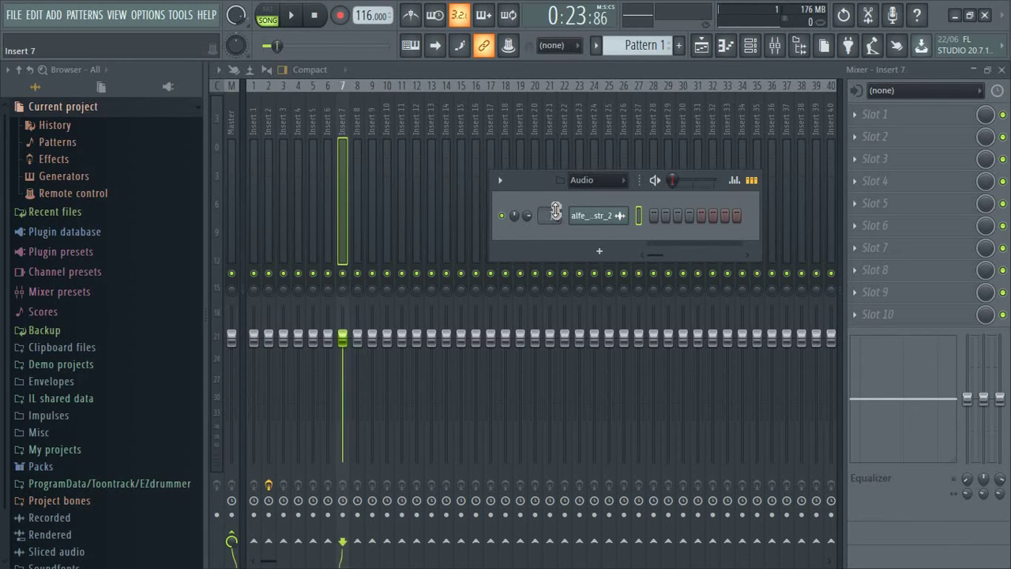
scroll(560, 211, "down", 1)
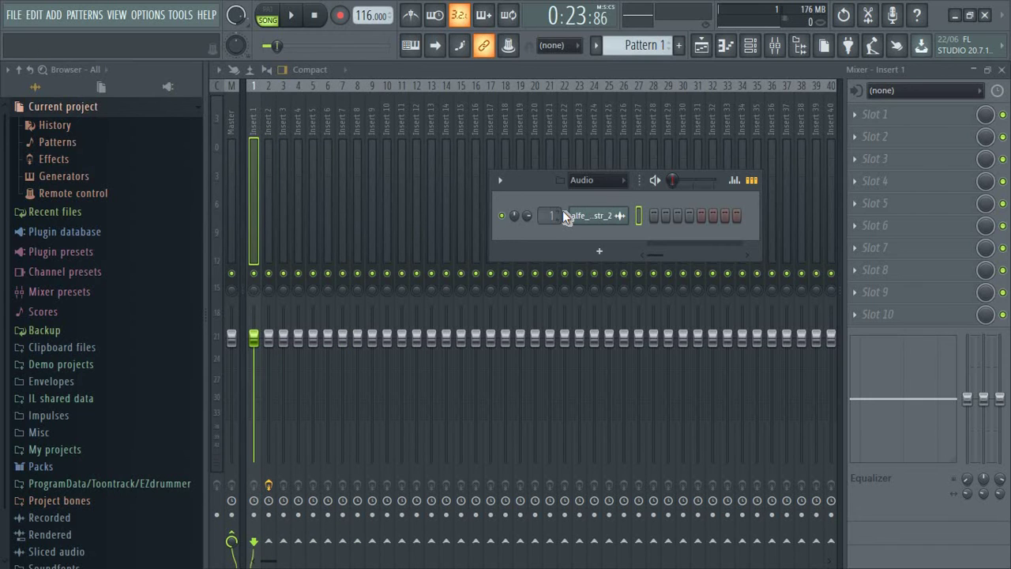
scroll(560, 214, "up", 9)
scroll(560, 215, "down", 9)
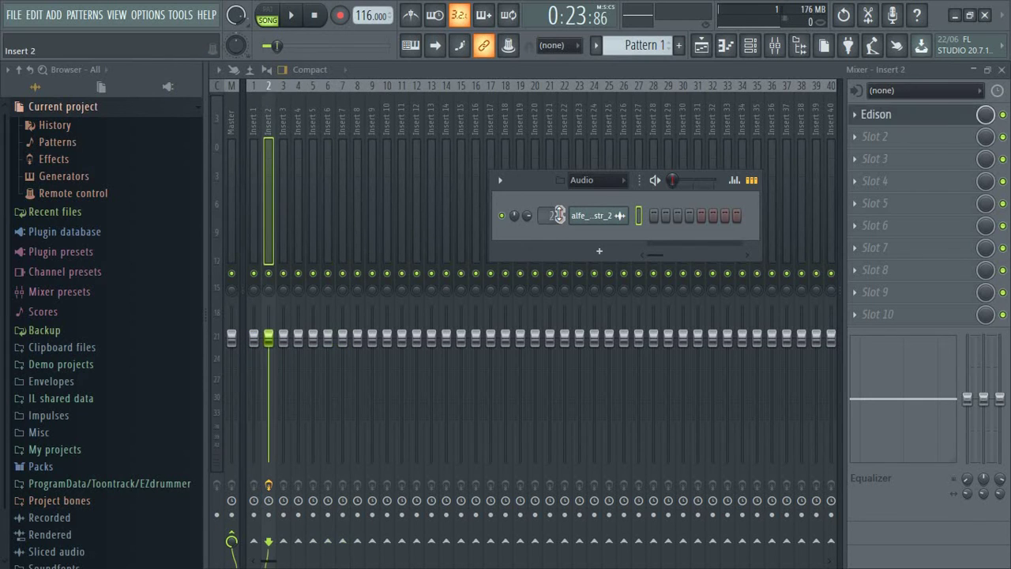
Step: Rename the Insert 1 mixer track as SOPRAN
right_click(261, 166)
left_click(294, 99)
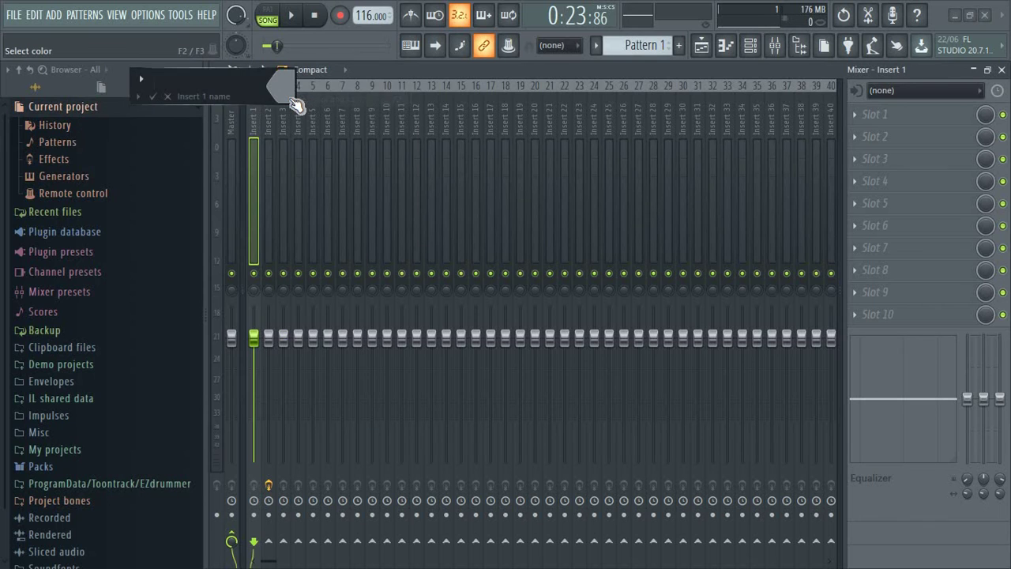
type("SOPRAN")
key("Return")
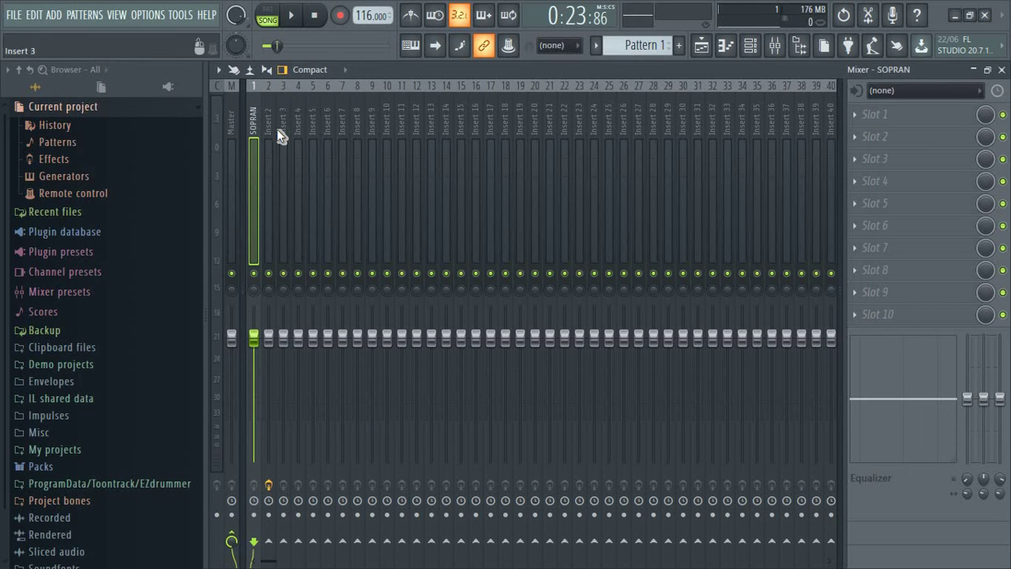
Step: Rename the Insert 2 mixer track as ALTO
right_click(271, 117)
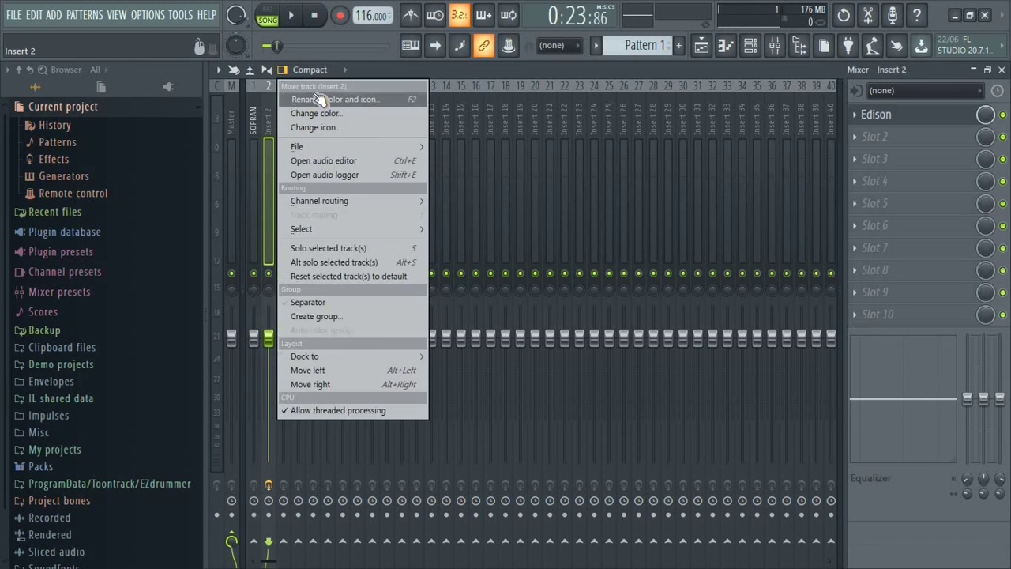
left_click(316, 98)
type("ALTO")
key("Return")
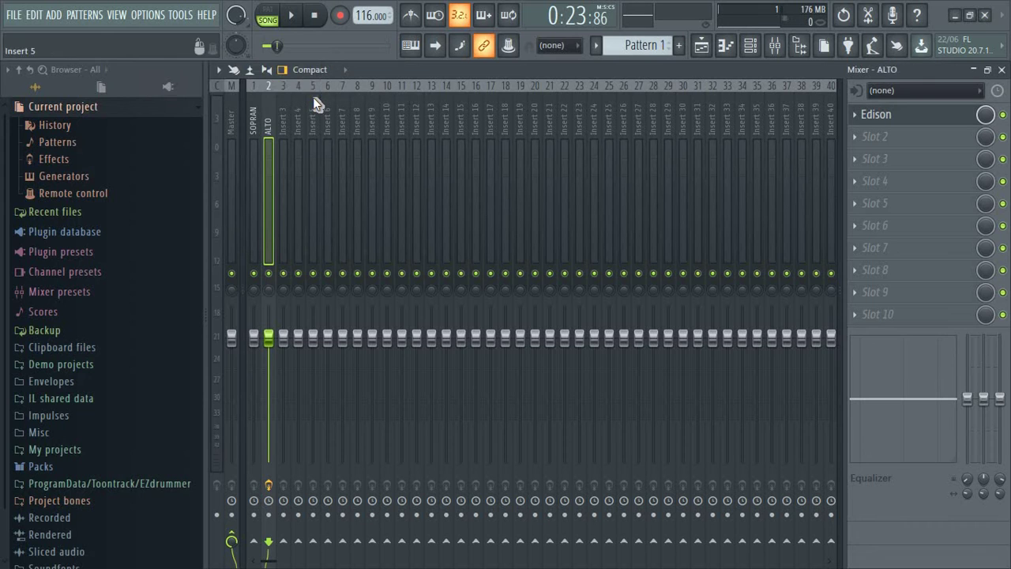
Step: Change the name of the SOPRAN mixer track to SOPRAN 1
key("Left")
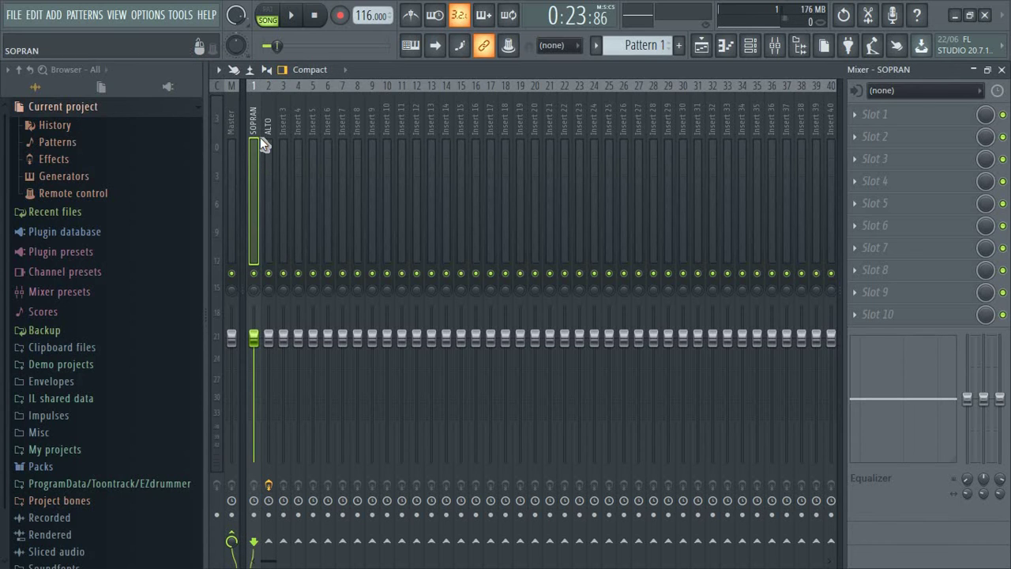
right_click(259, 81)
left_click(299, 102)
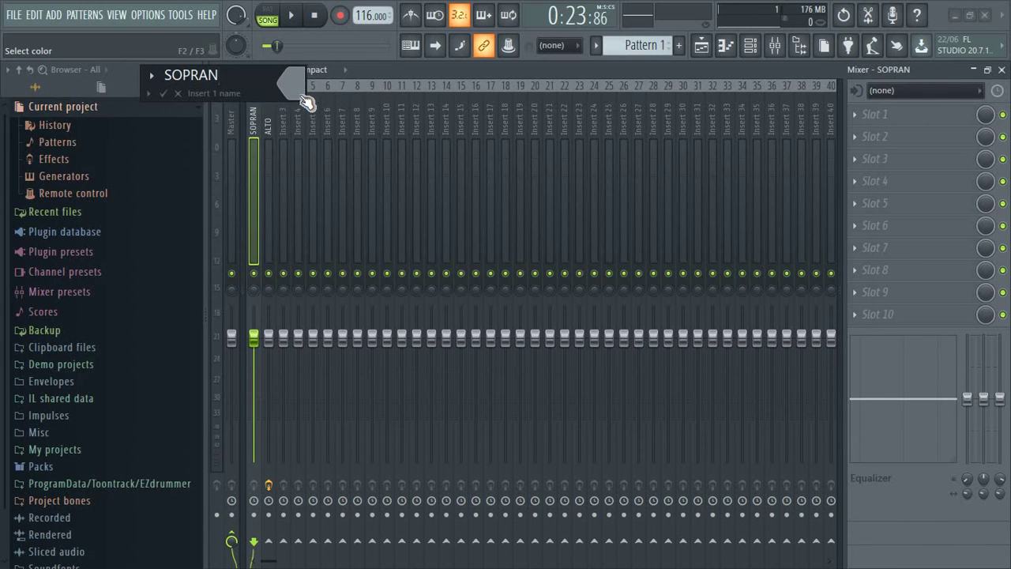
type("1")
key("Return")
Step: Change the name of the ALTO mixer track to SOPRAN 2
right_click(272, 80)
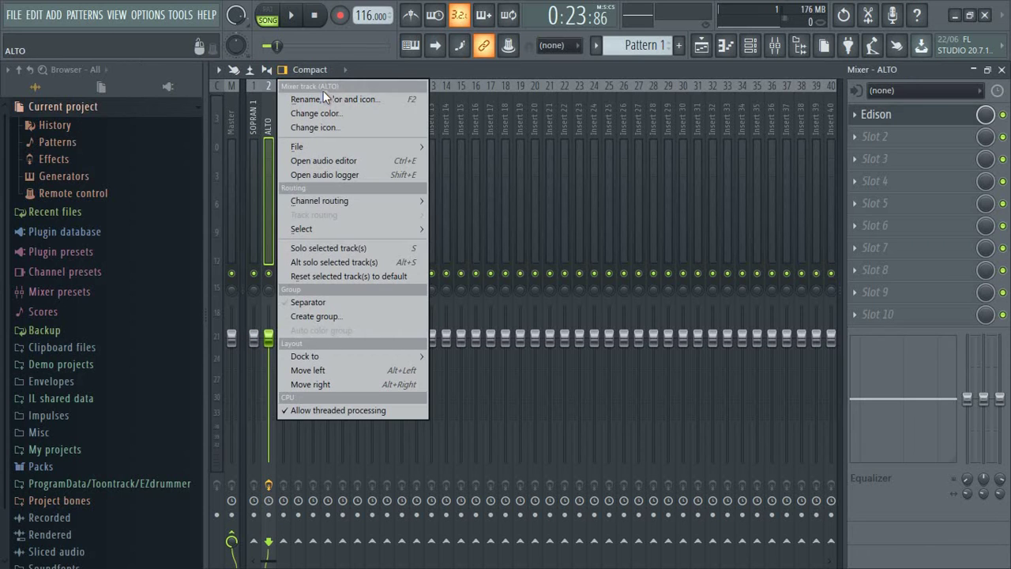
left_click(323, 93)
type("SOPRAN ")
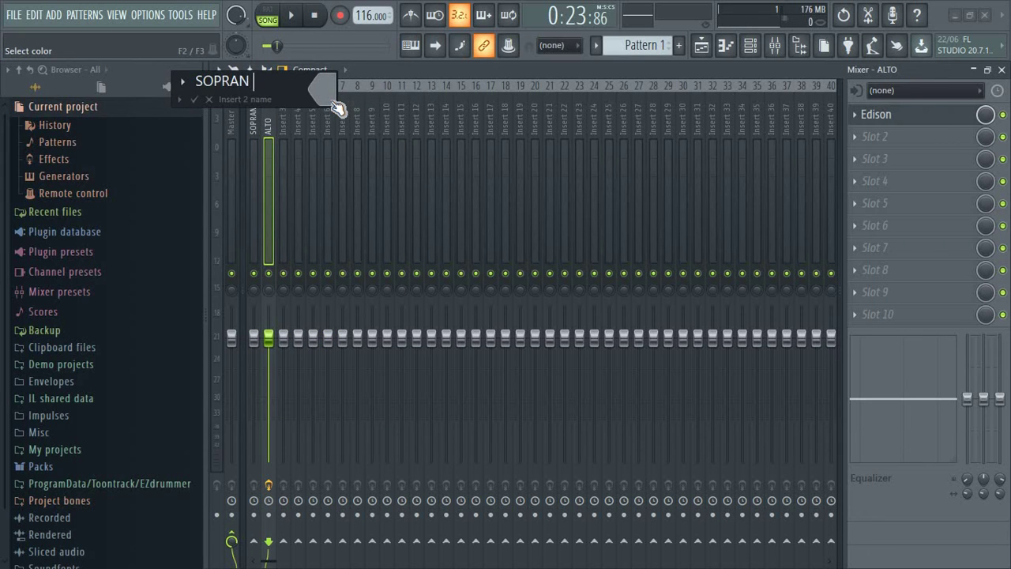
type("2")
key("Return")
Step: Rename the Insert 3 mixer track as SEMUA SOPRAN and stop playback
right_click(280, 112)
left_click(305, 98)
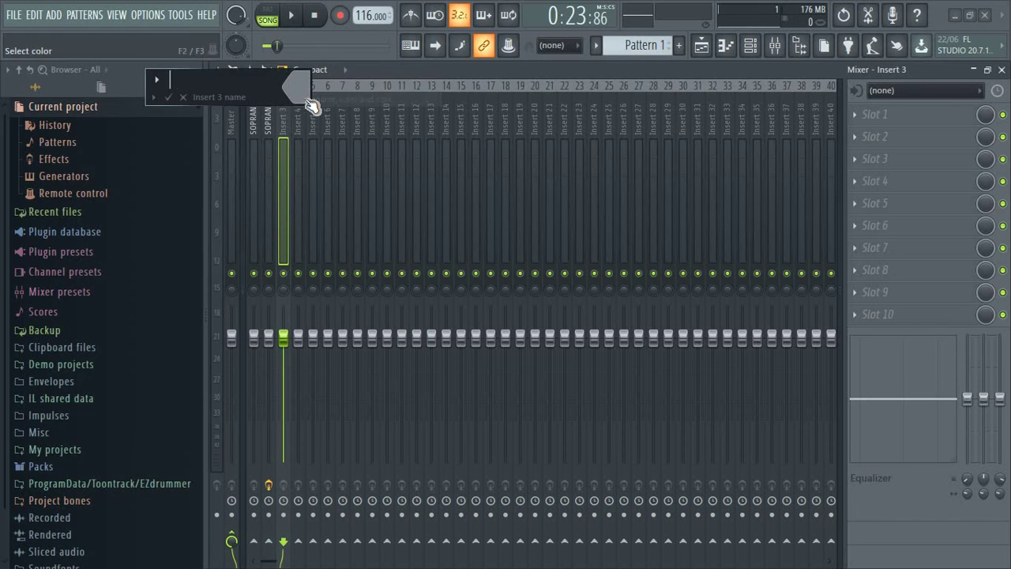
type("SEMUA SOPRAN")
key("Return")
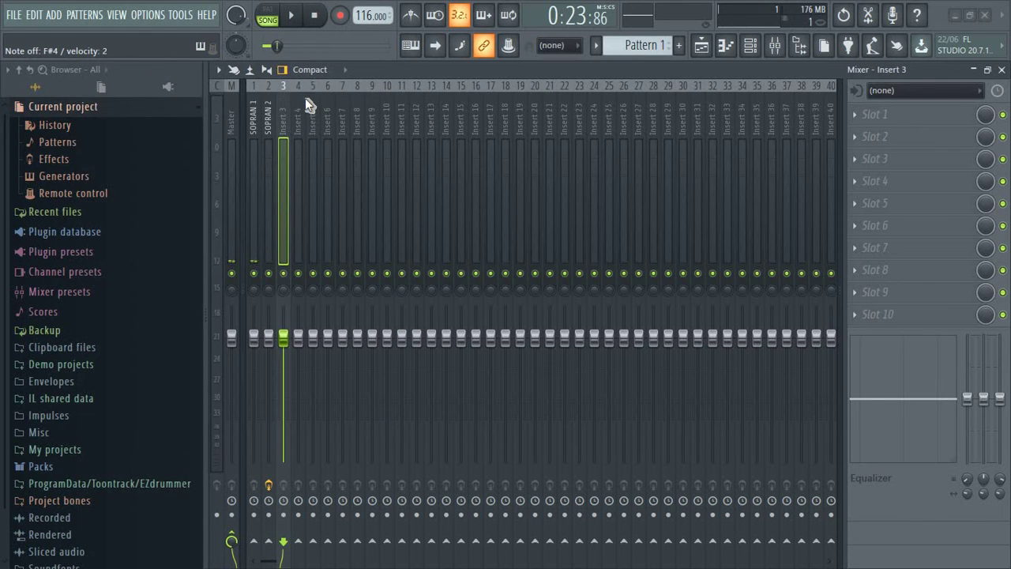
left_click(314, 15)
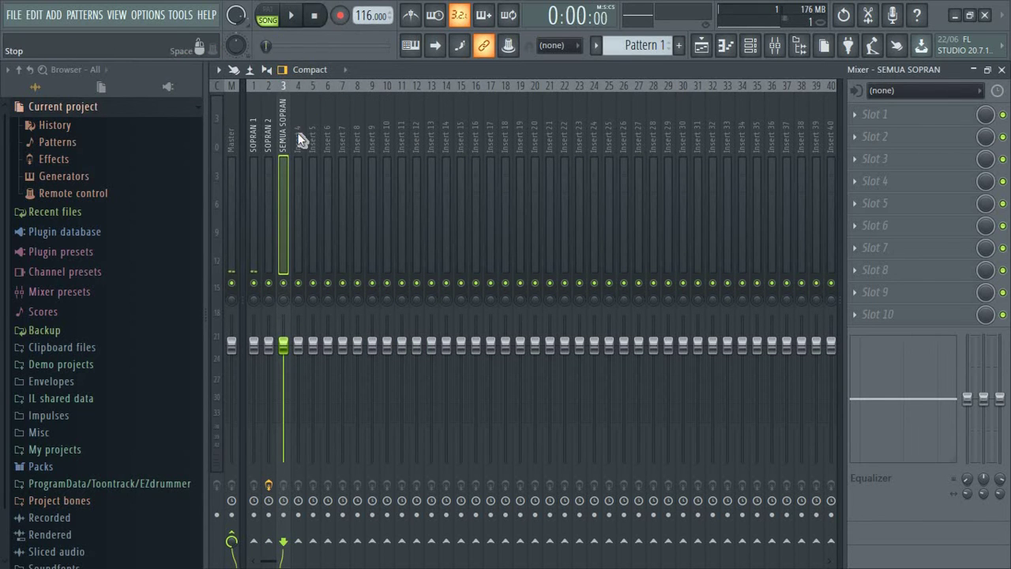
Step: Route the SOPRAN 1 and SOPRAN 2 mixer tracks to SEMUA SOPRAN instead of directly to the Master, and select SEMUA SOPRAN
left_click(252, 198)
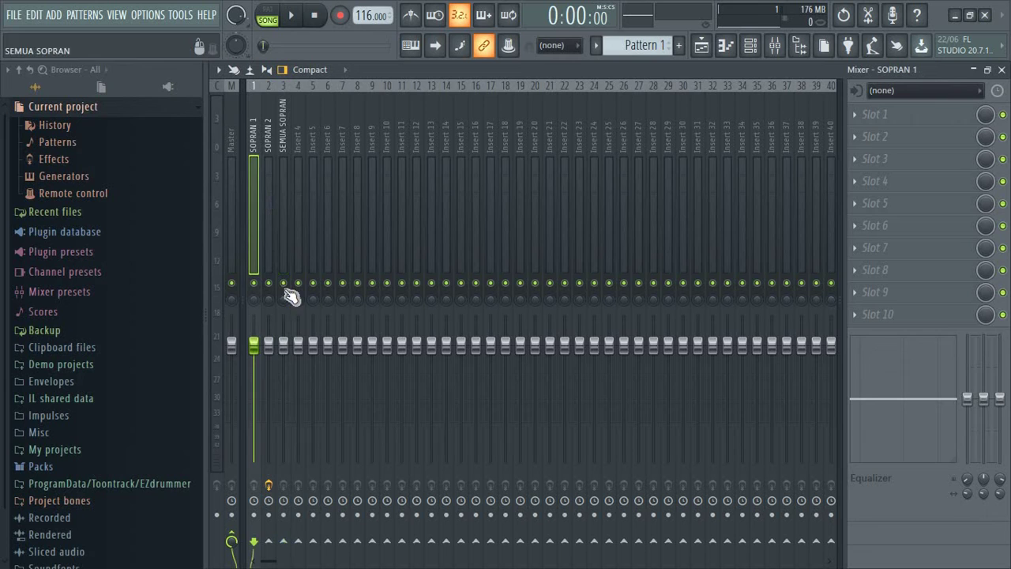
left_click(283, 542)
left_click(231, 542)
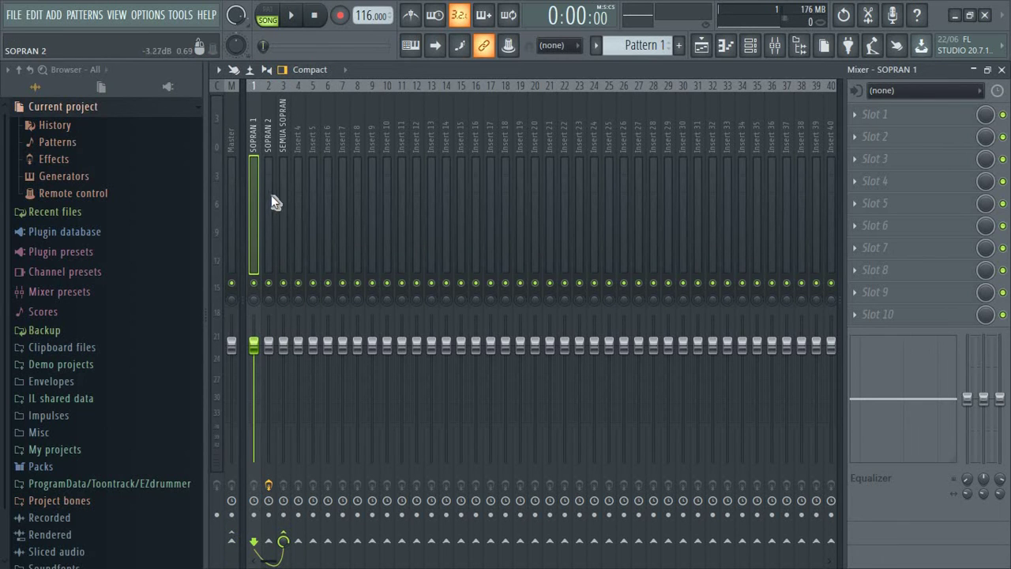
left_click(271, 201)
left_click(283, 542)
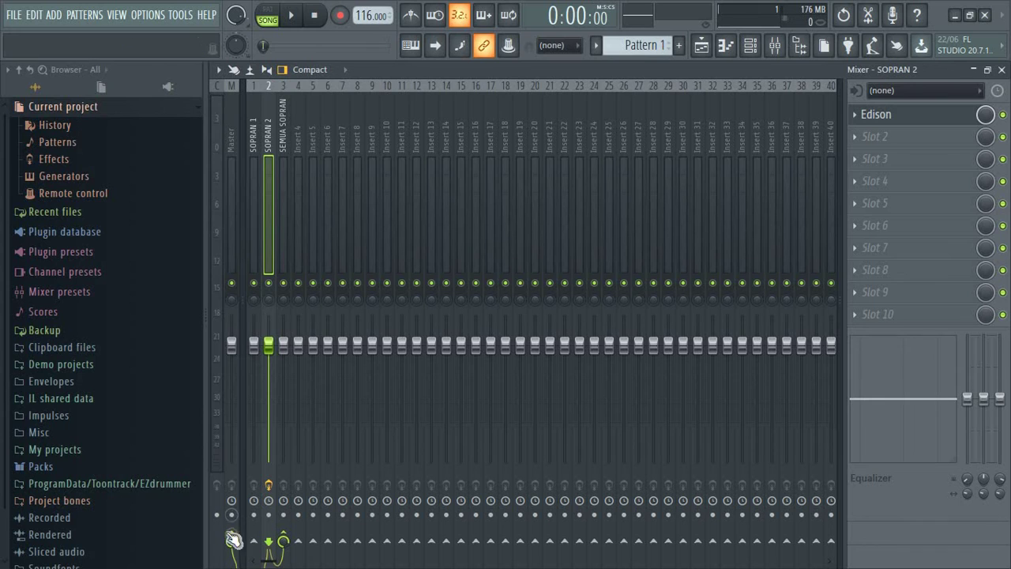
left_click(288, 218)
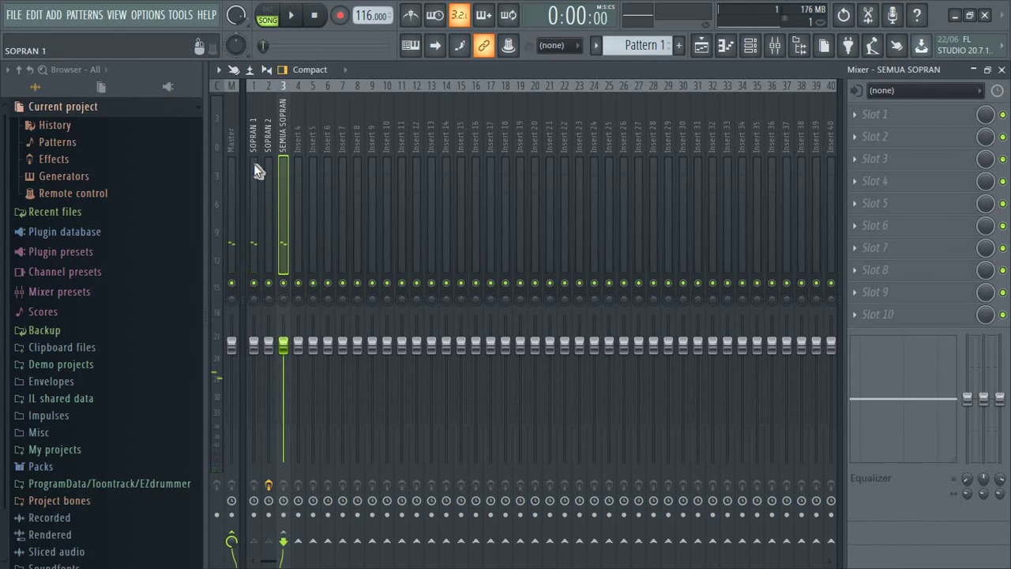
Step: Solo the SOPRAN 1, SOPRAN 2 and SEMUA SOPRAN mixer tracks in turn and switch all mixer tracks back on
left_click(774, 45)
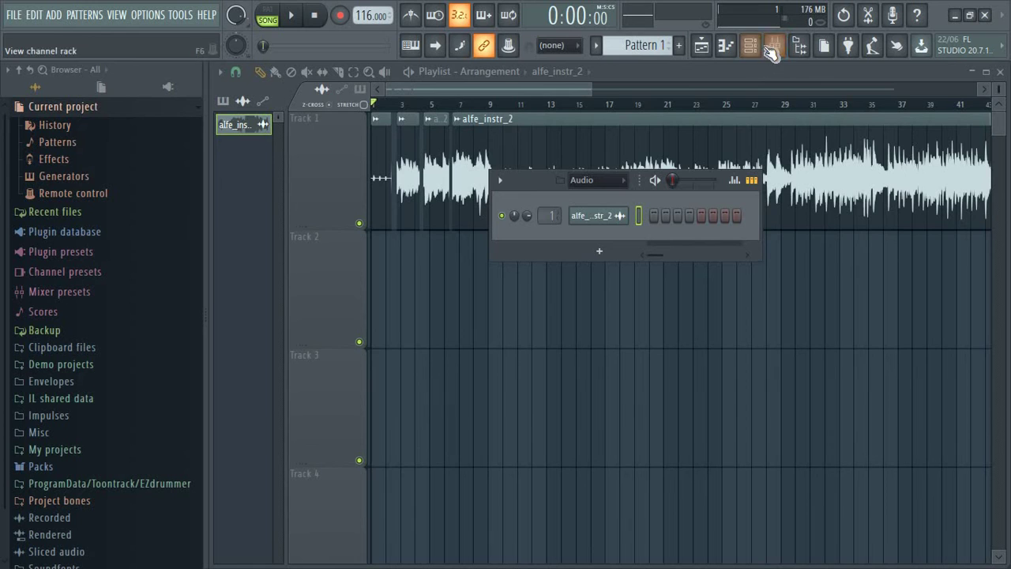
left_click(774, 45)
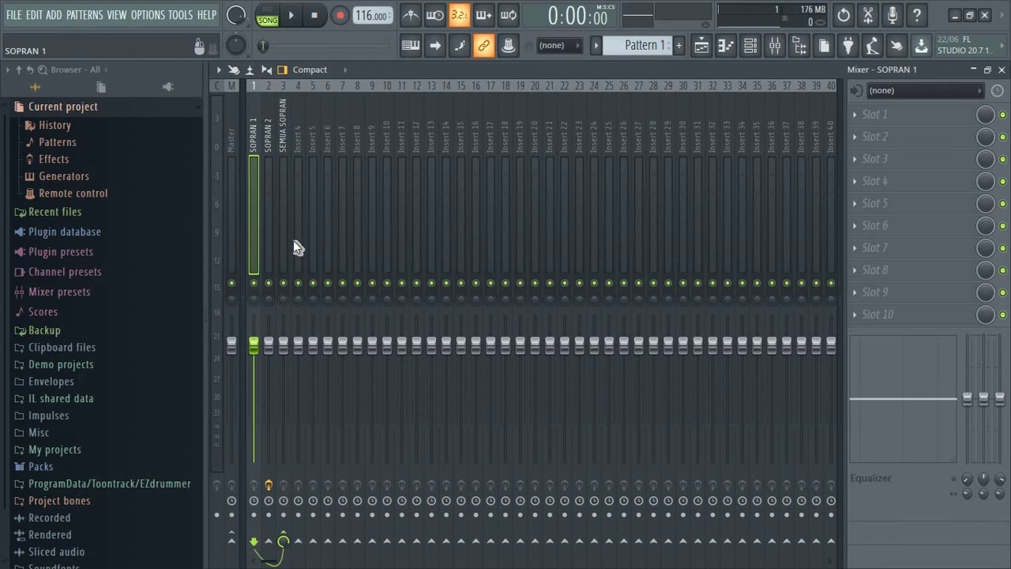
right_click(254, 283)
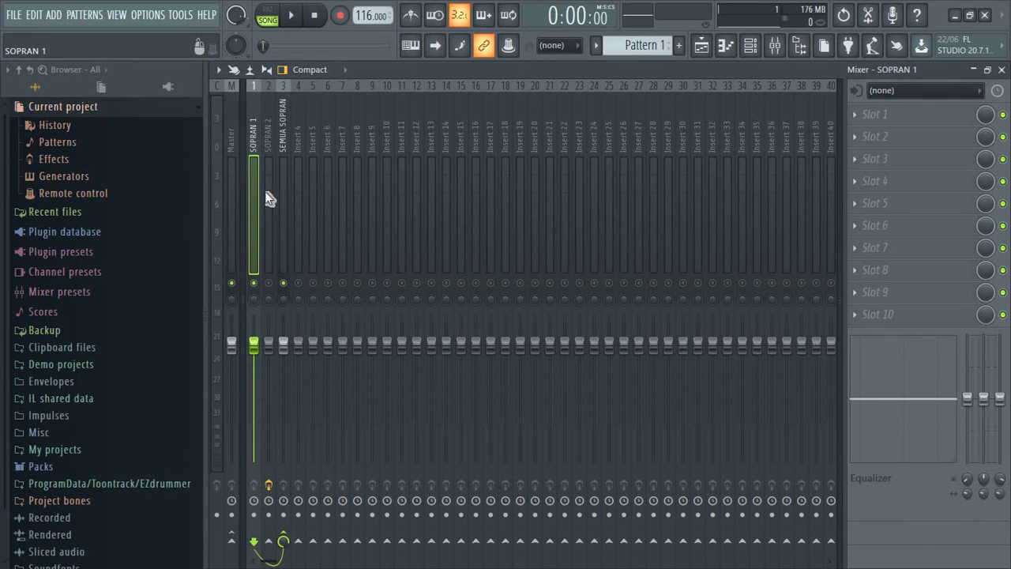
right_click(269, 282)
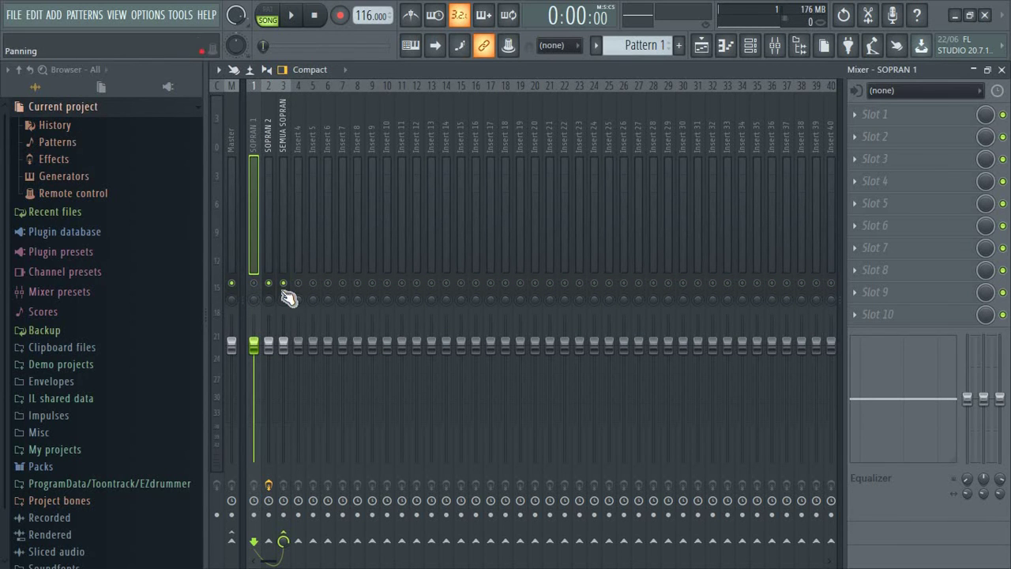
right_click(284, 283)
right_click(283, 283)
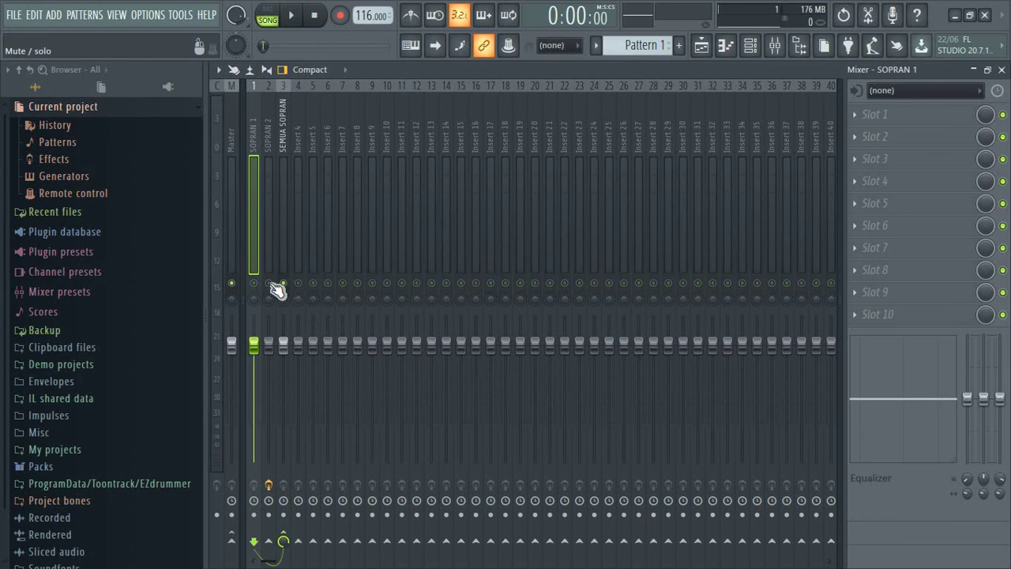
right_click(267, 284)
left_click(253, 283)
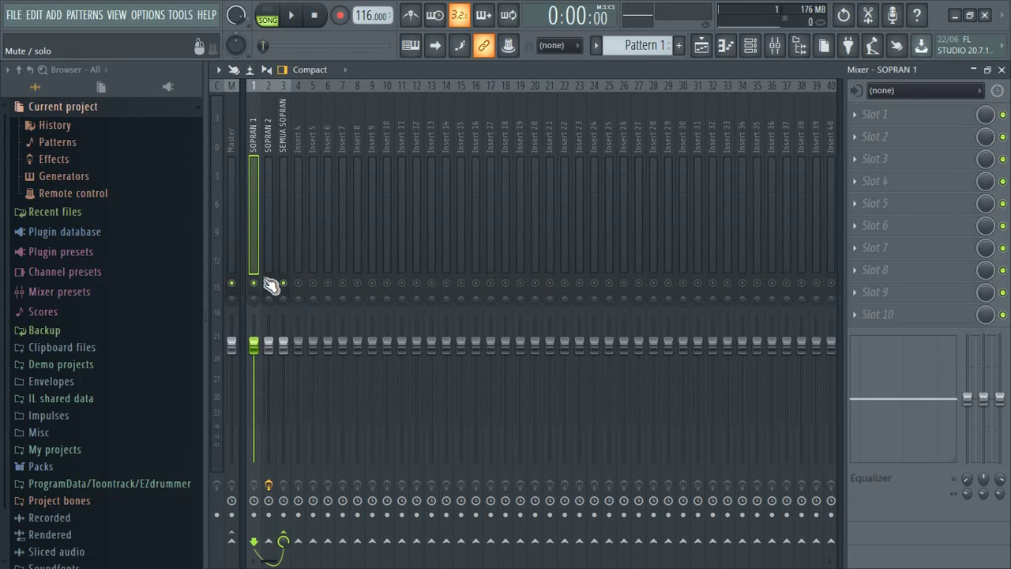
right_click(253, 282)
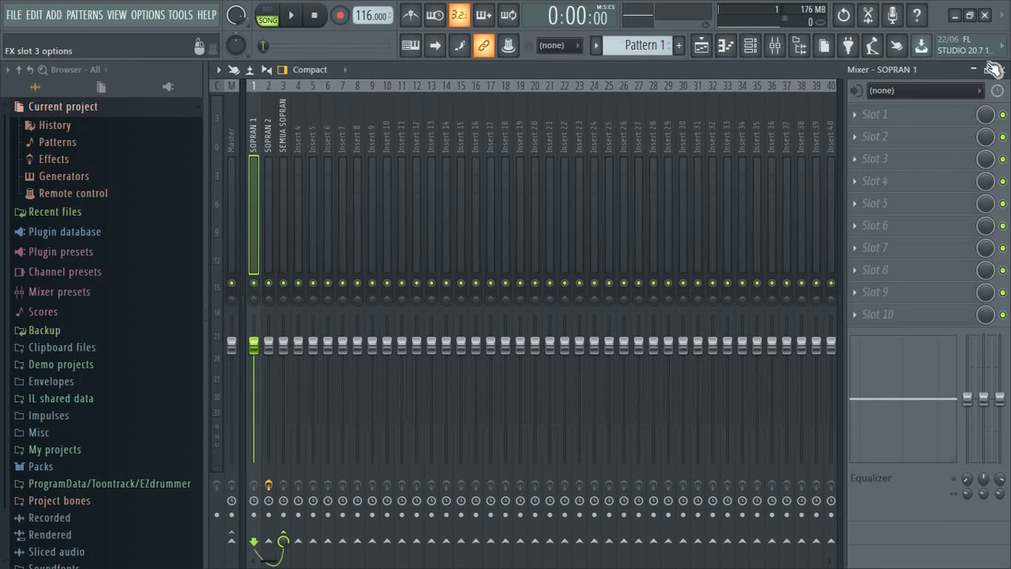
Step: Restore the mixer from its maximized size and close it to return to the playlist
left_click(992, 69)
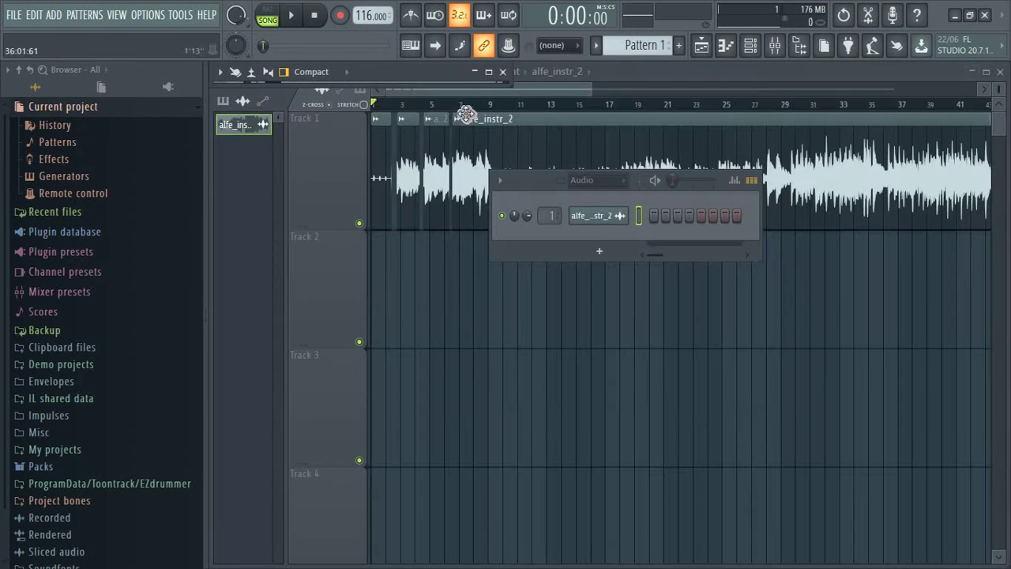
left_click(395, 111)
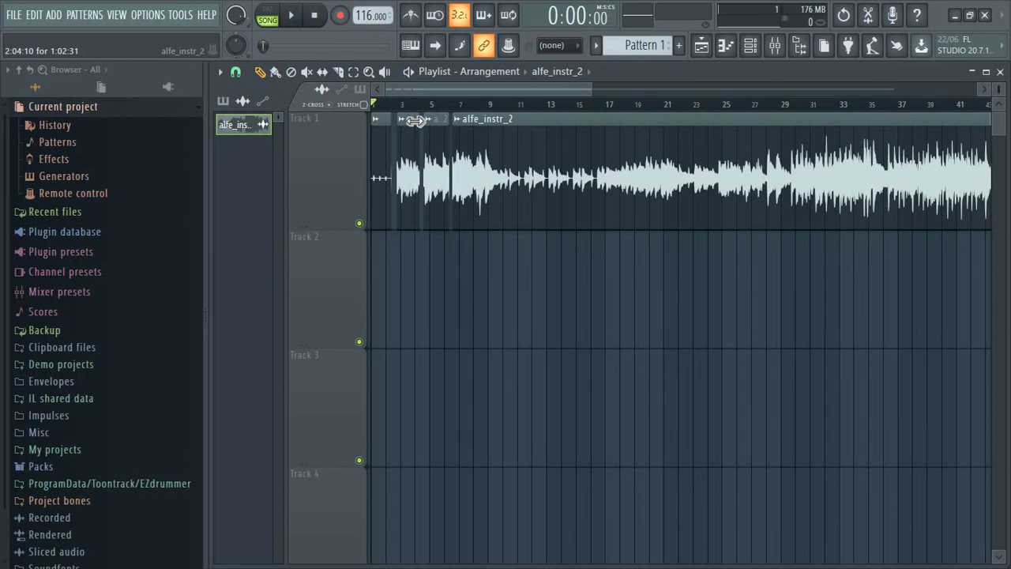
Step: Solo playlist Track 1 and Track 2 in turn and switch all playlist tracks back on
right_click(359, 223)
scroll(364, 268, "up", 1)
right_click(360, 341)
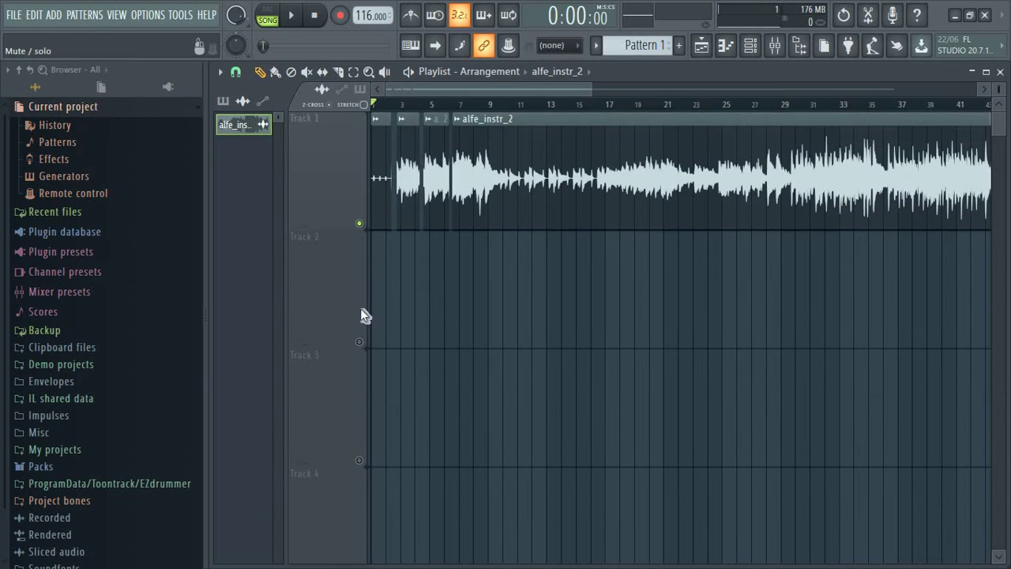
right_click(360, 222)
left_click(358, 223)
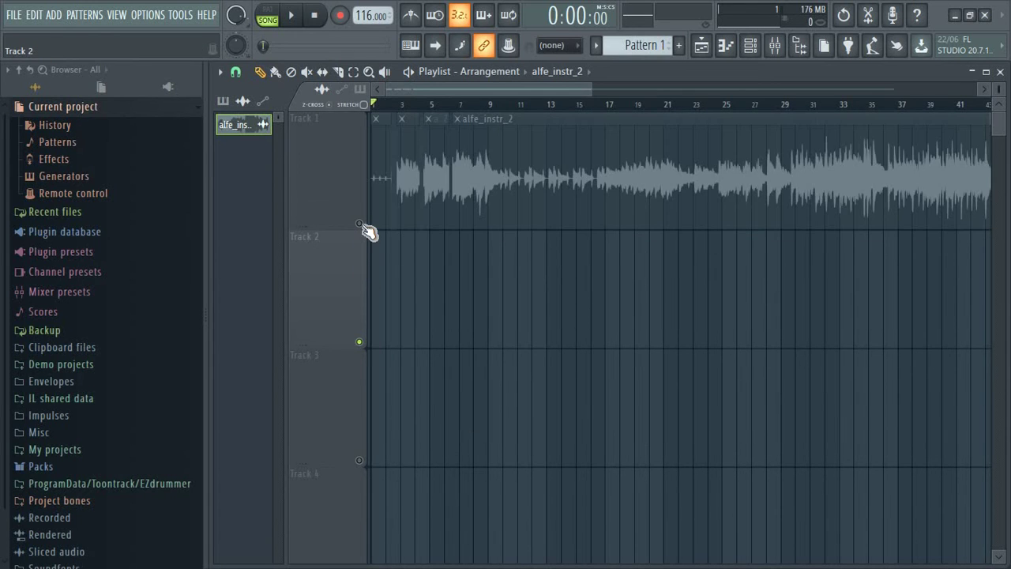
left_click(359, 223)
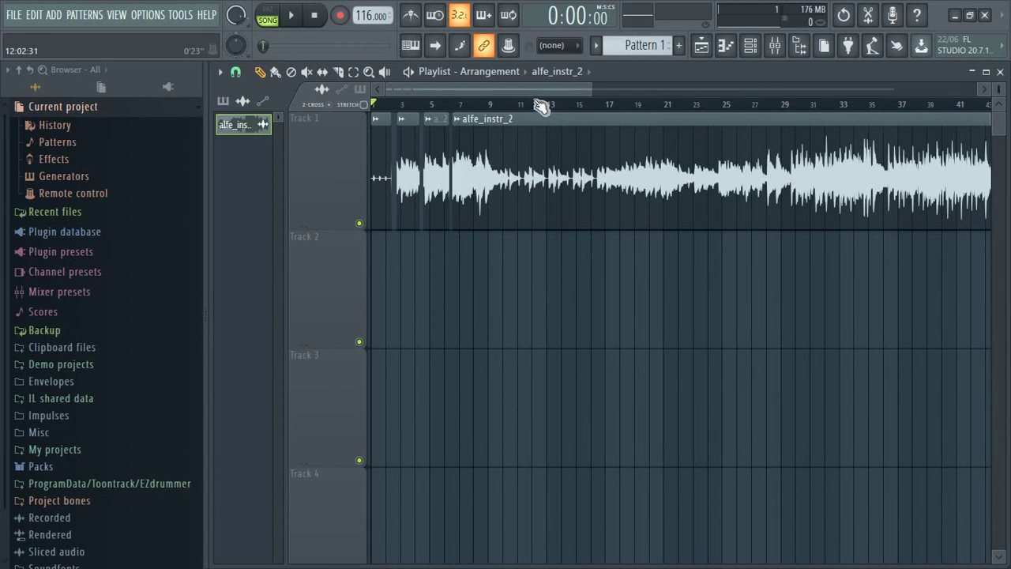
Step: Move the playhead to about bar 10 and export the project to the Desktop as a zipped loop package named TEST
left_click(512, 104)
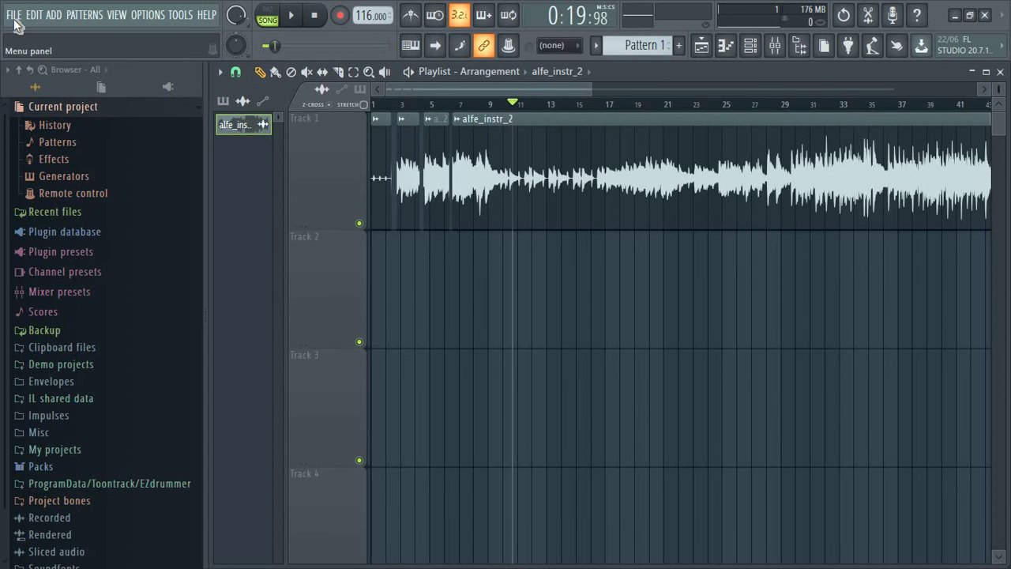
left_click(14, 15)
mouse_move(46, 140)
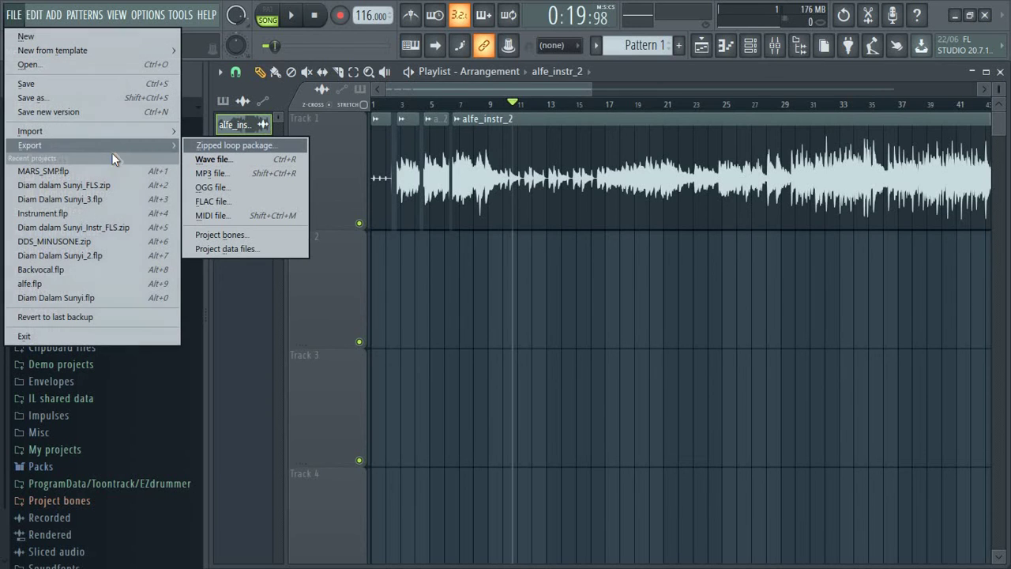
left_click(238, 146)
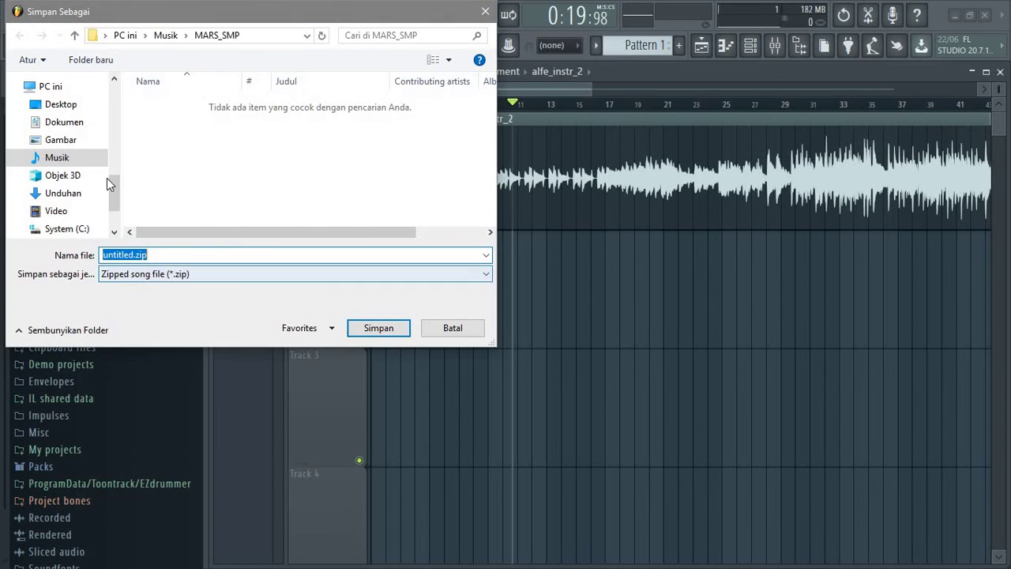
left_click(180, 277)
left_click(163, 248)
left_click(163, 248)
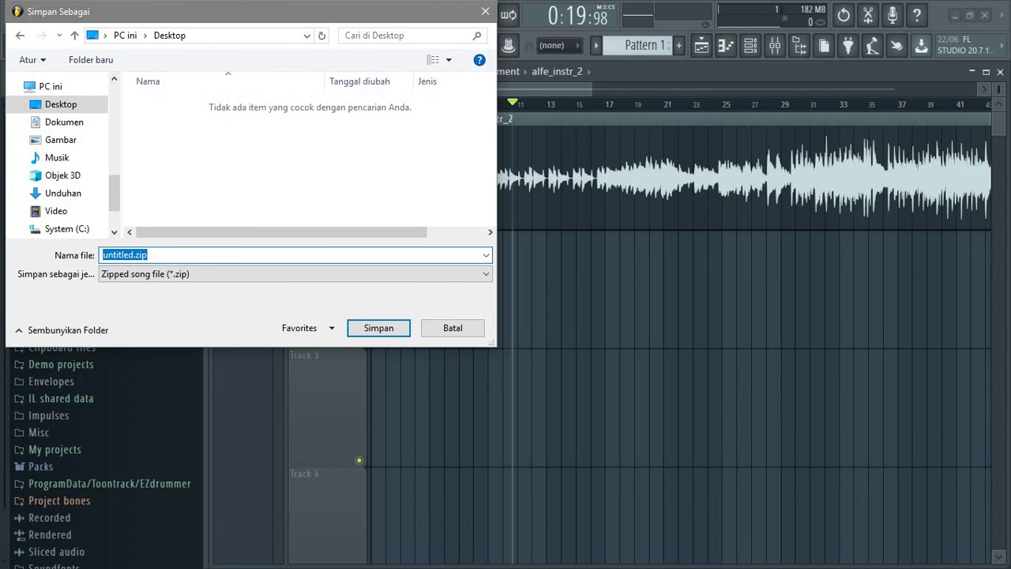
type("TESTE")
key("Return")
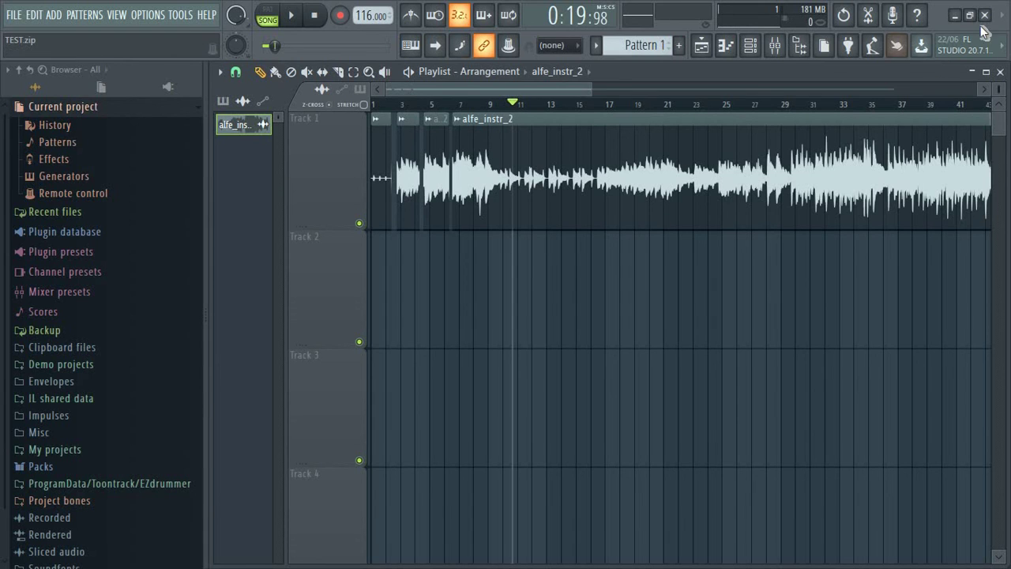
Step: Clear the open windows to reach the desktop, inspect the project and audio files inside TEST.zip, and close the archive
left_click(955, 15)
left_click(927, 10)
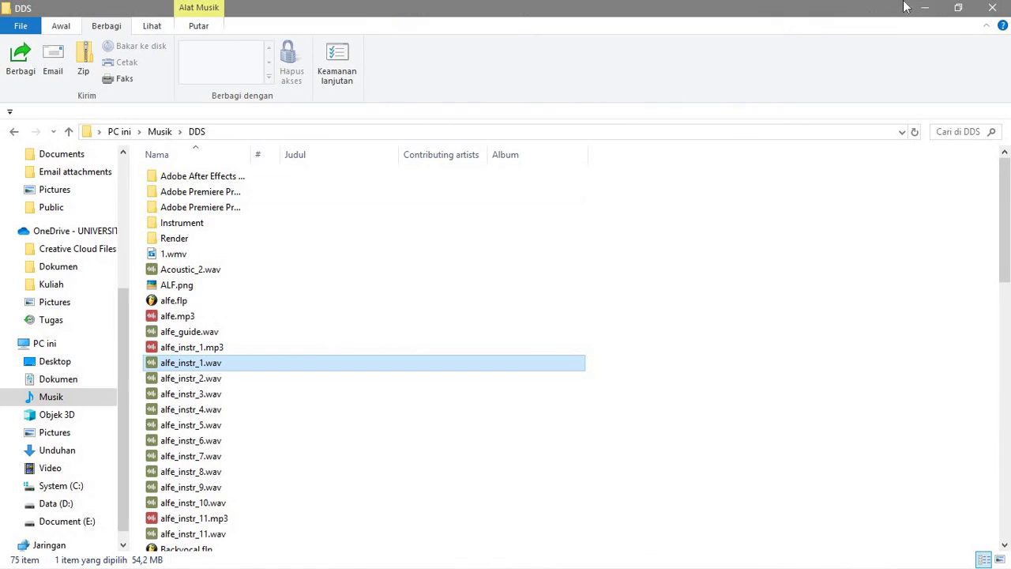
left_click(921, 7)
double_click(41, 36)
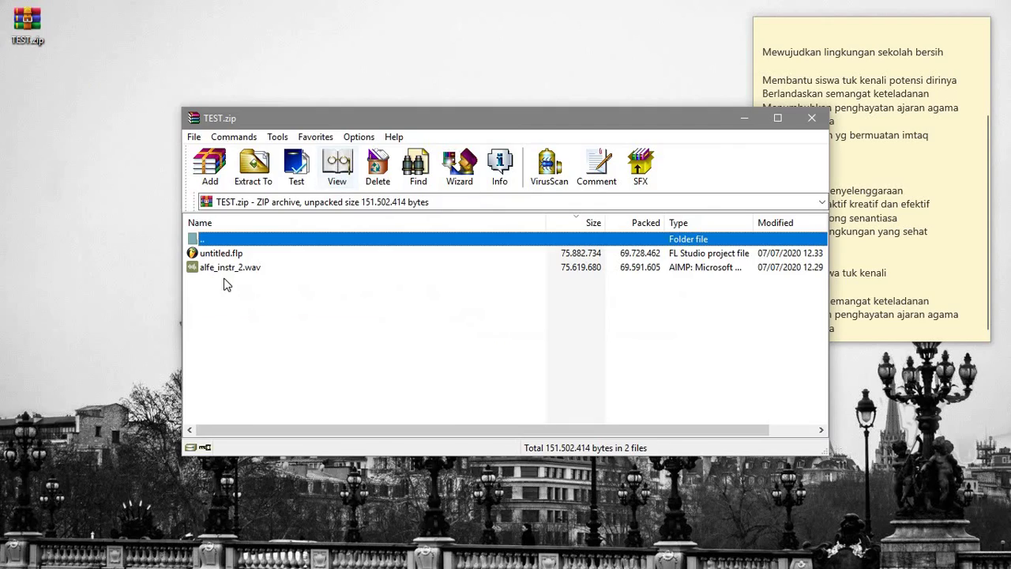
left_click(228, 268)
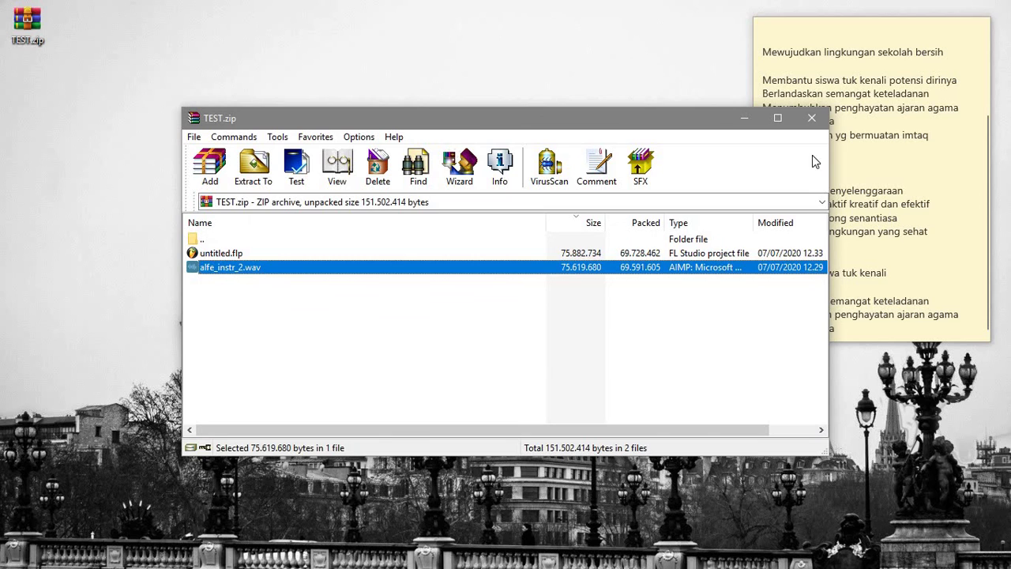
left_click(812, 119)
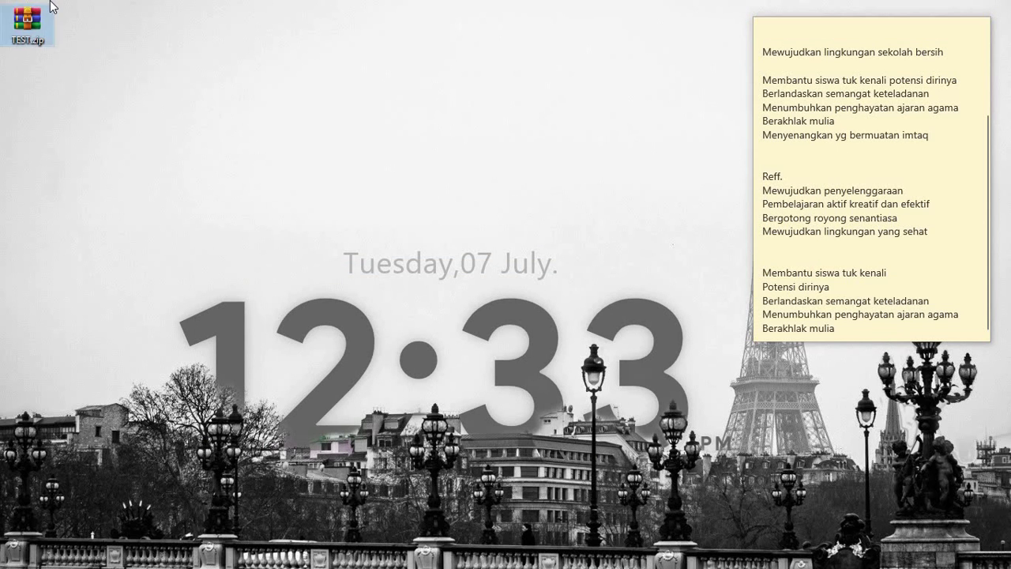
Step: Switch back to FL Studio and open the audio settings
key("alt+Tab")
key("alt+Tab")
key("alt+Tab")
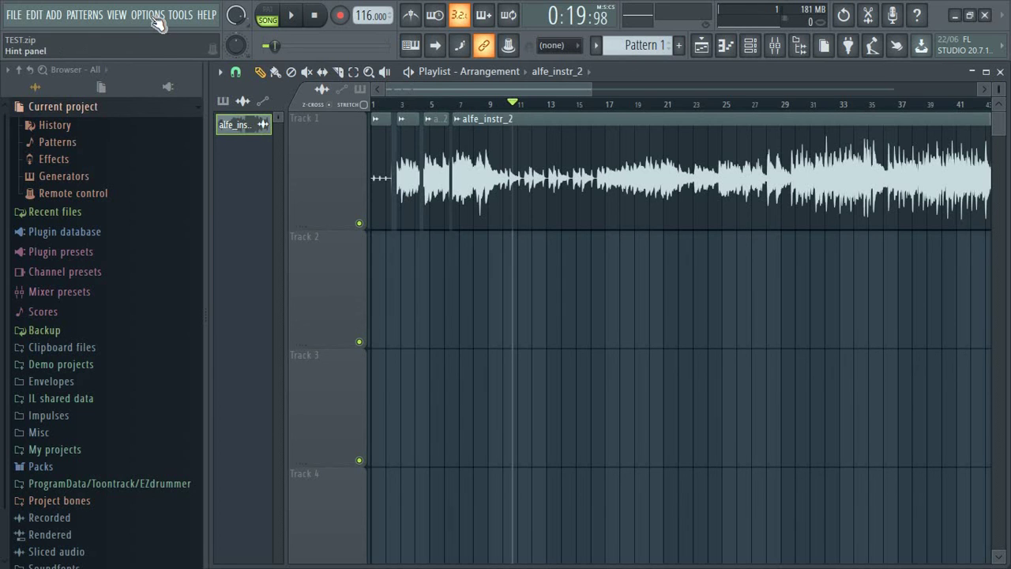
left_click(154, 15)
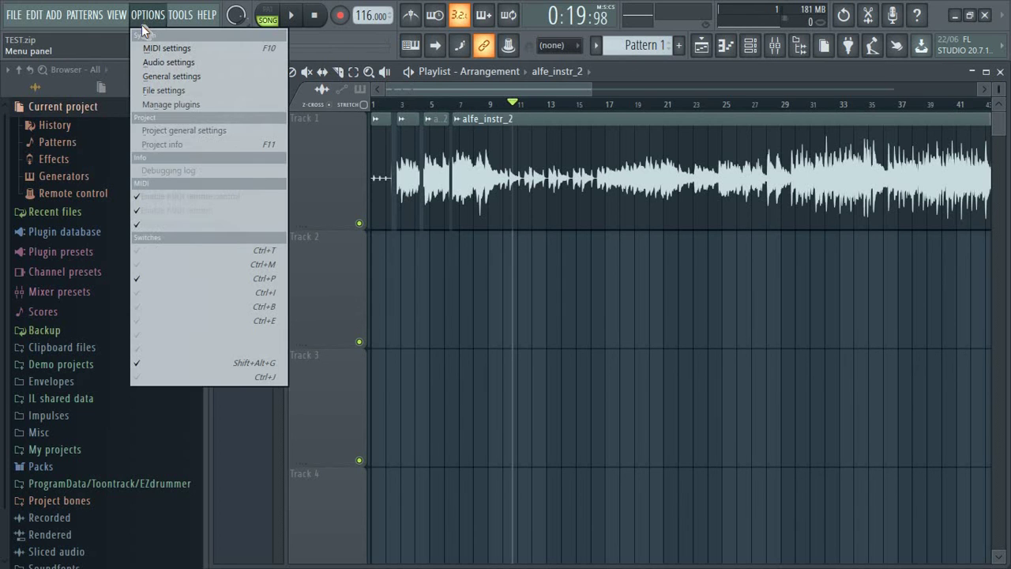
left_click(170, 62)
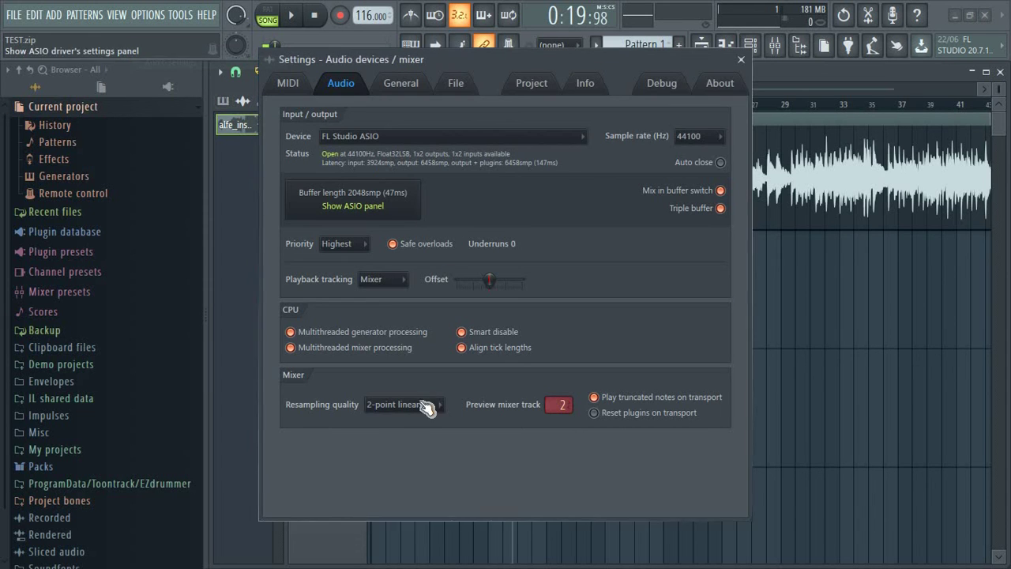
Step: Set the mixer resampling quality to 2-point linear and open the list of audio devices
left_click(371, 406)
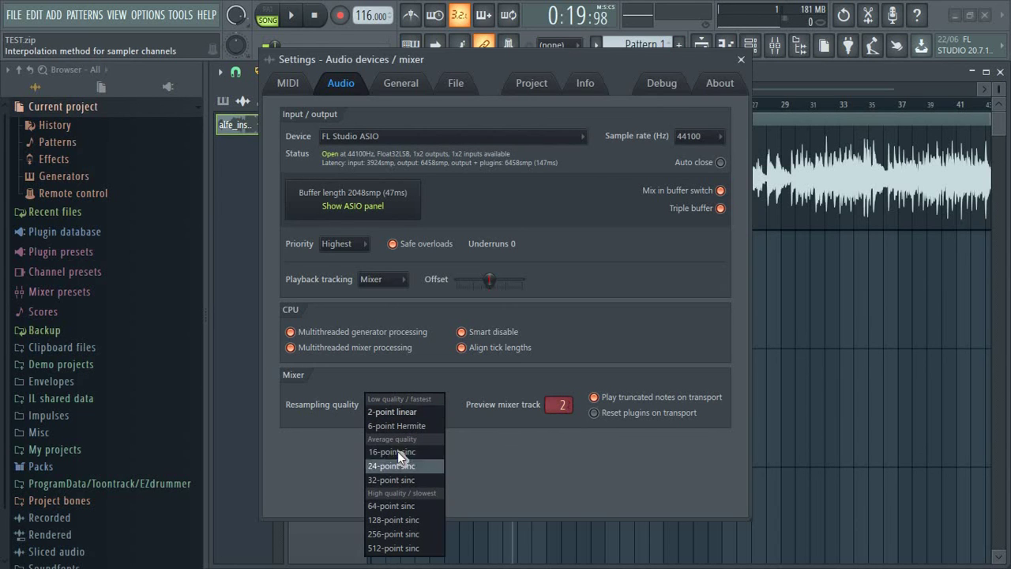
left_click(395, 412)
left_click(410, 139)
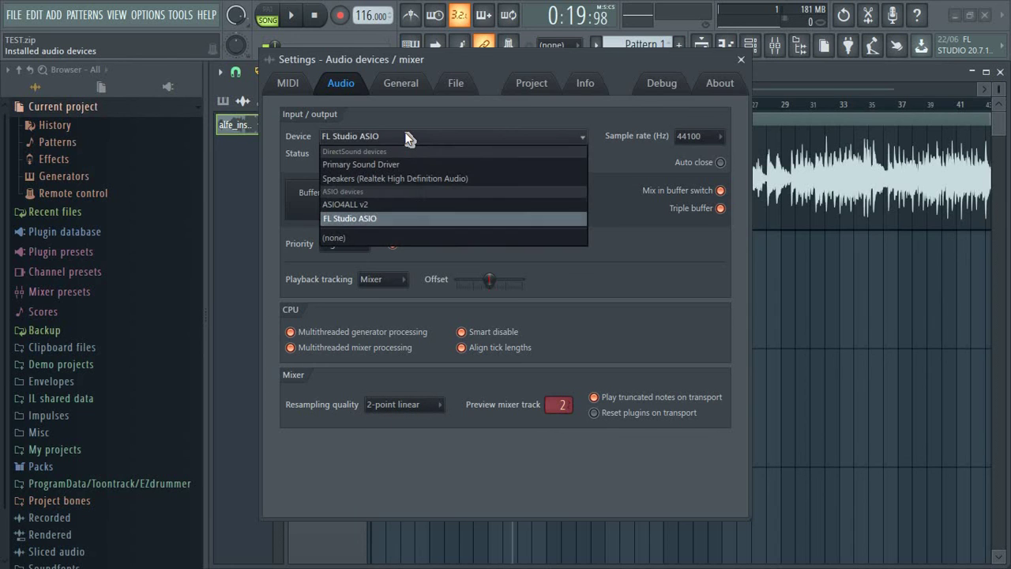